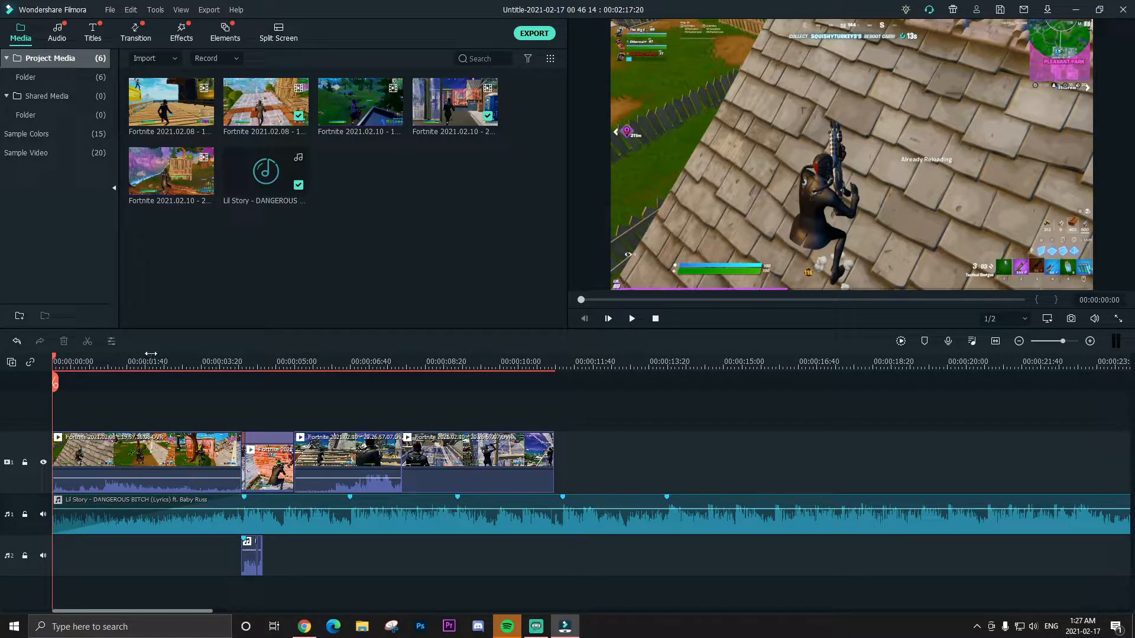
Examine the cut between the first clip and the sped-up, slowed-down clip that follows it on the timeline
left_click_drag(150, 357, 228, 359)
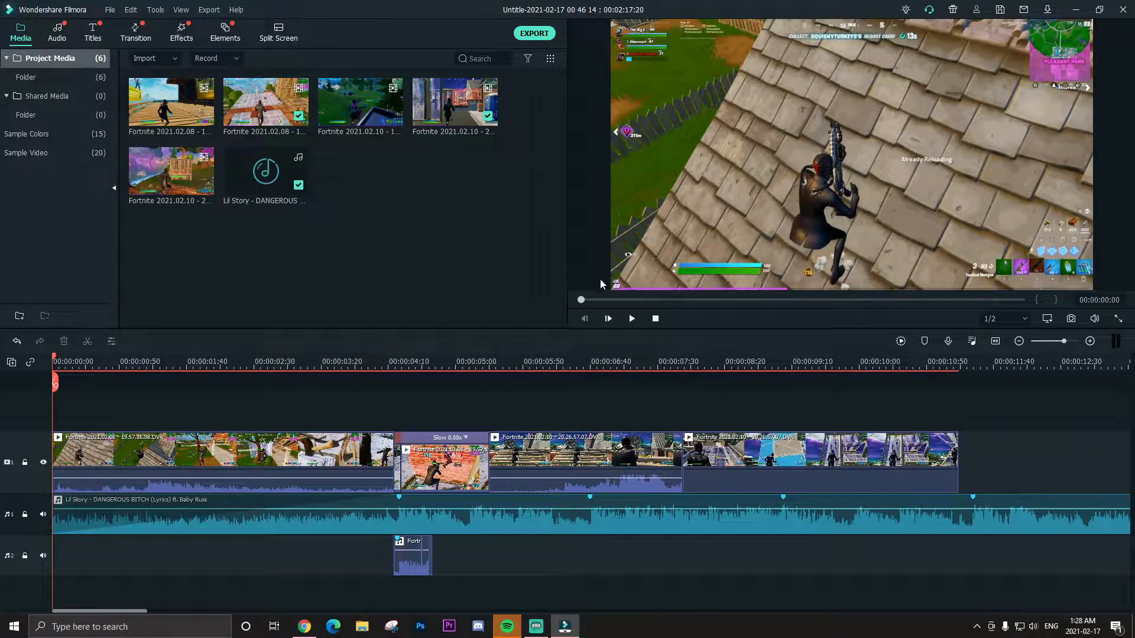
left_click_drag(581, 300, 611, 301)
left_click_drag(491, 366, 420, 366)
key("ctrl+equal")
left_click_drag(542, 365, 747, 376)
left_click_drag(430, 366, 448, 366)
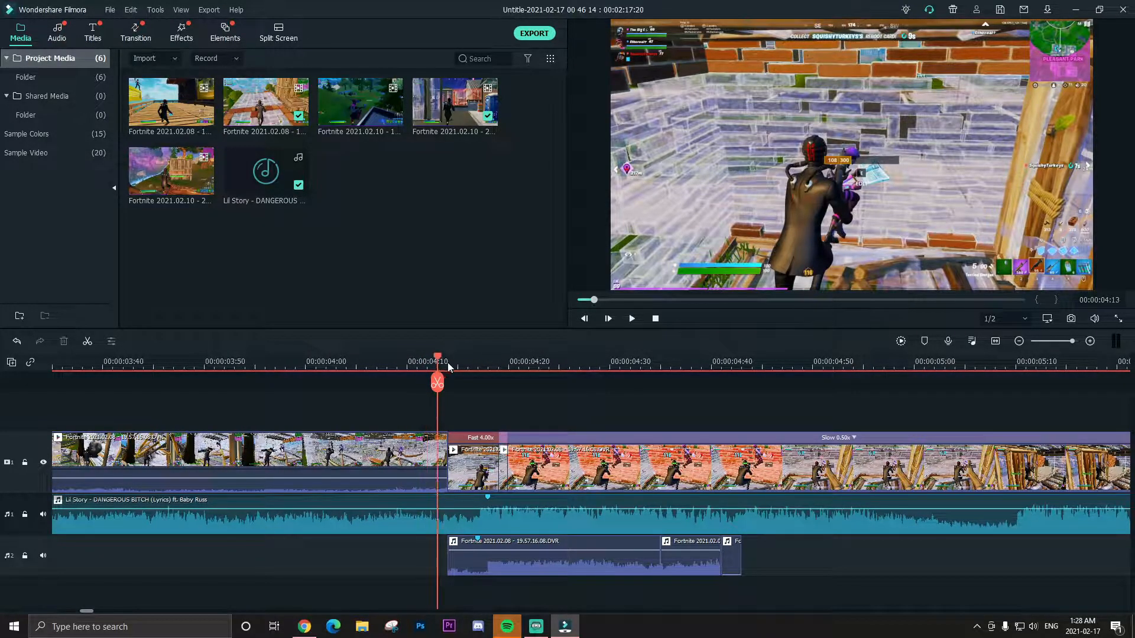
left_click(447, 366)
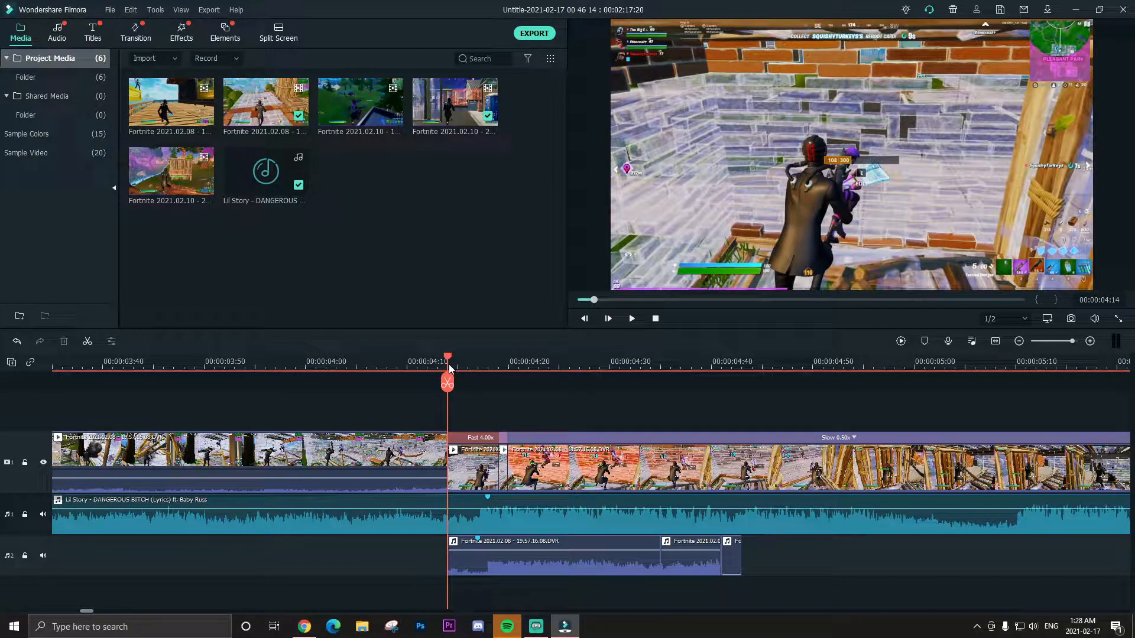
left_click_drag(449, 368, 597, 371)
scroll(600, 371, "down", 3)
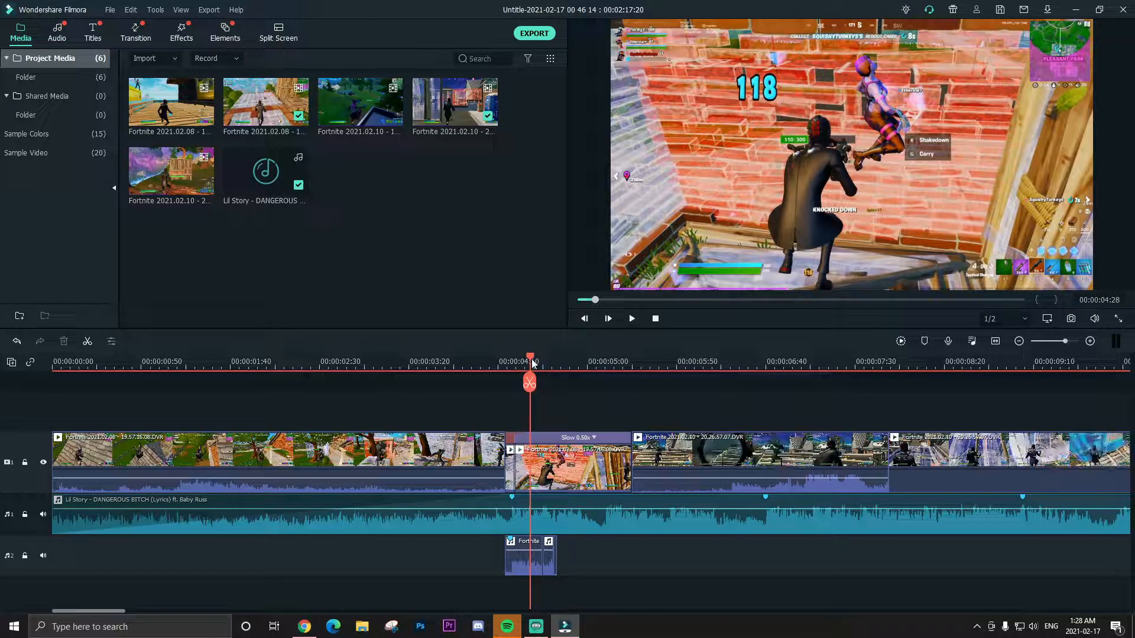
Examine the slow-motion clip and the cut to the following sniper clip by scrubbing through the footage
left_click(501, 367)
scroll(434, 353, "down", 2)
scroll(438, 369, "down", 2)
left_click(279, 358)
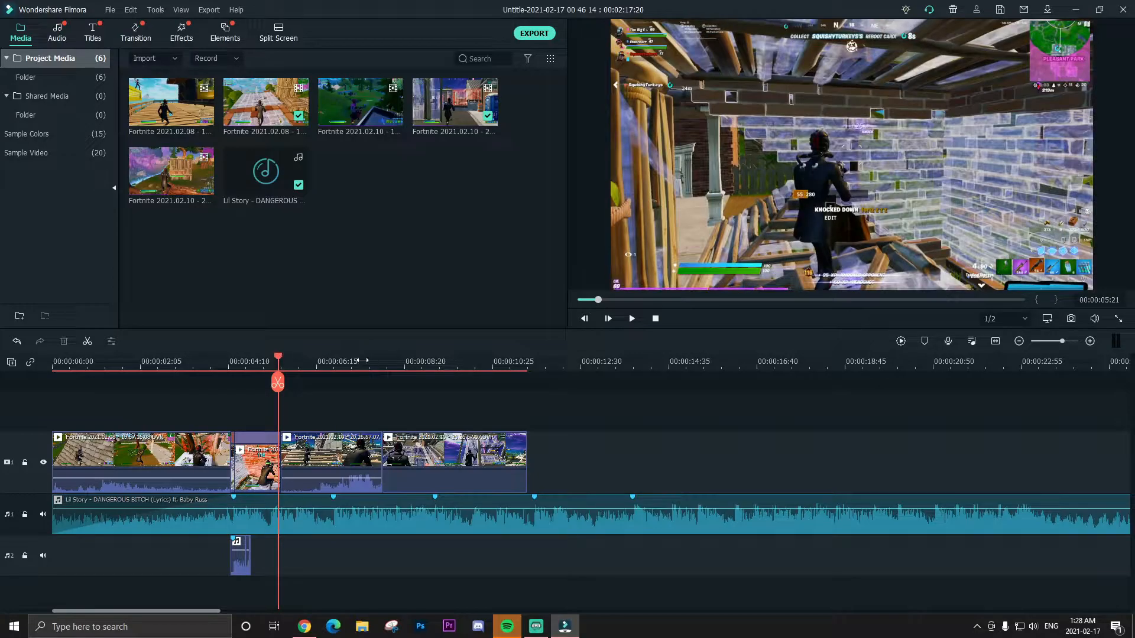
scroll(365, 361, "up", 3)
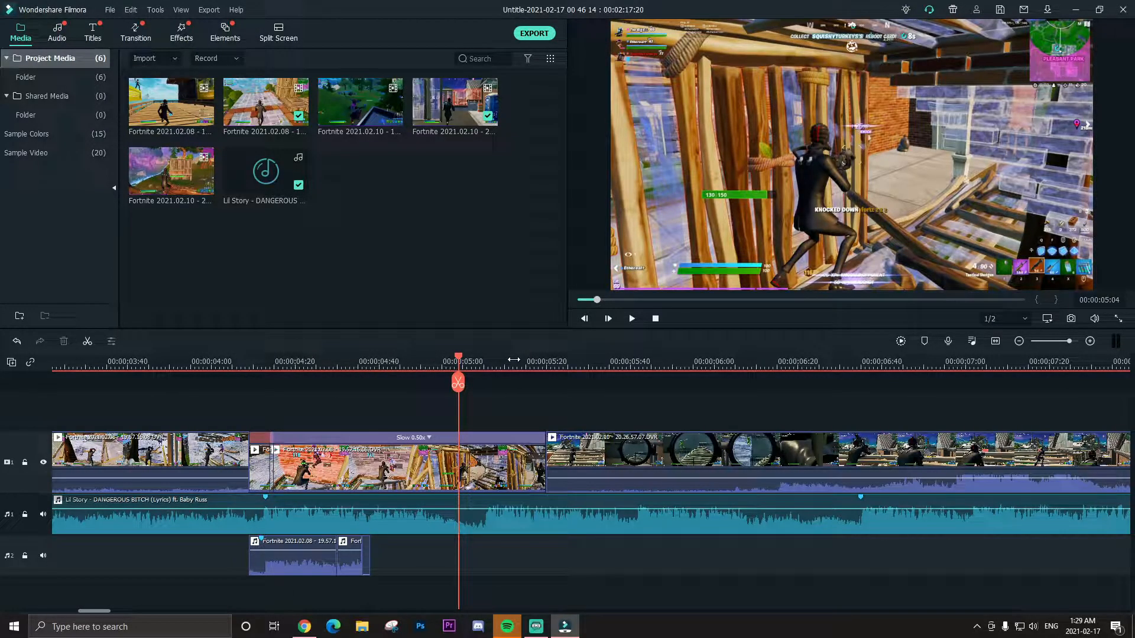
scroll(479, 359, "up", 1)
left_click(368, 359)
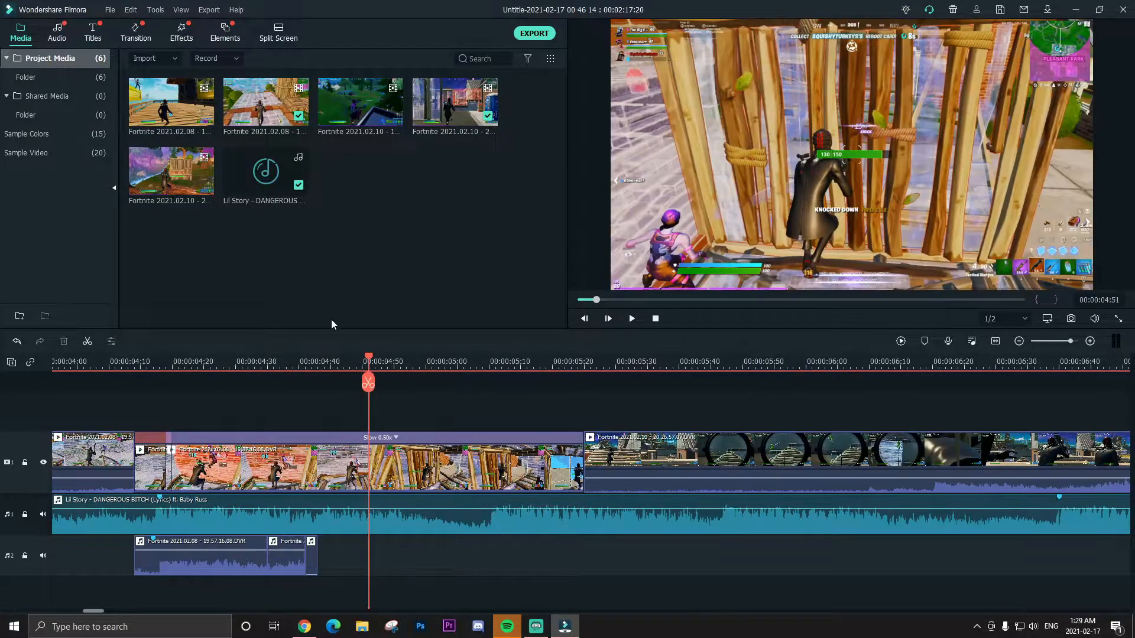
left_click_drag(372, 362, 557, 385)
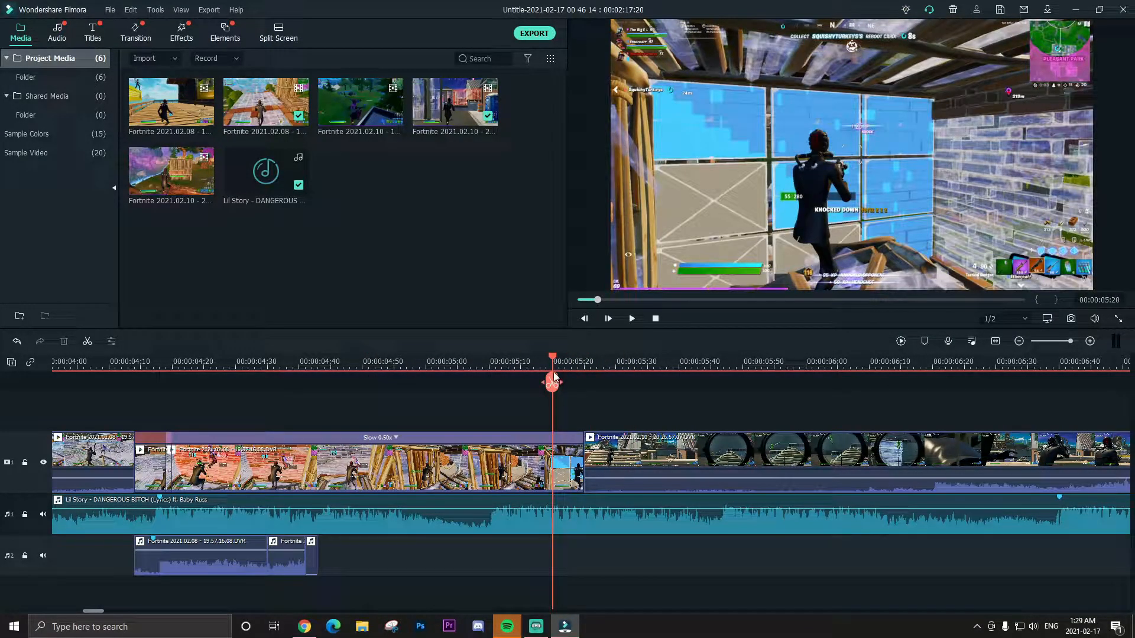
left_click_drag(375, 361, 586, 356)
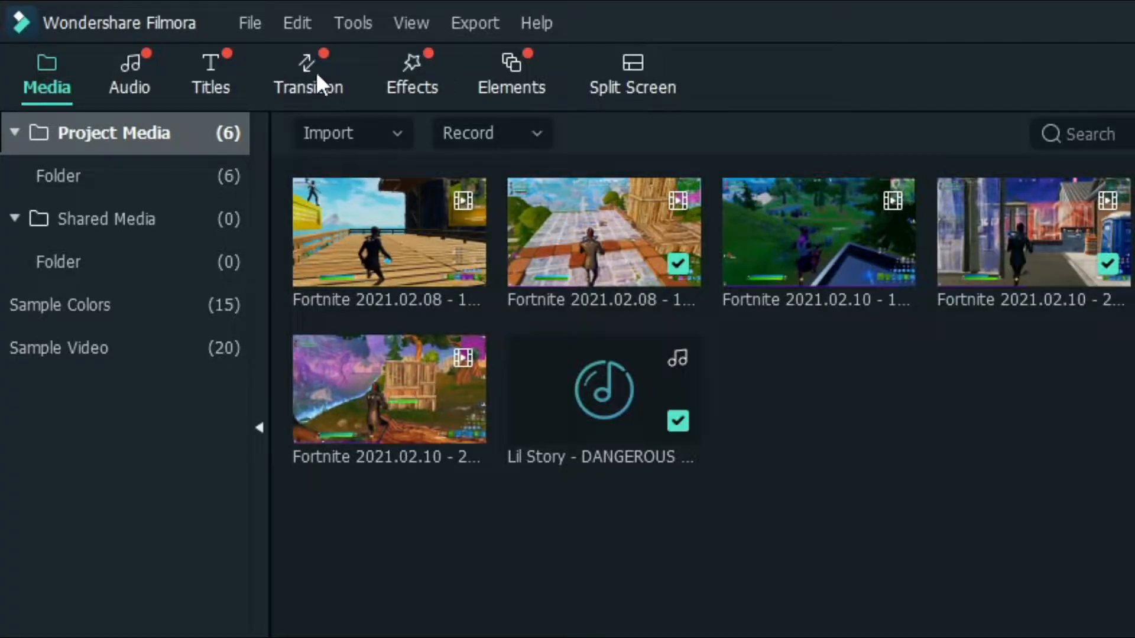
Open the transition library, expand the Included category and browse its transitions
left_click(320, 74)
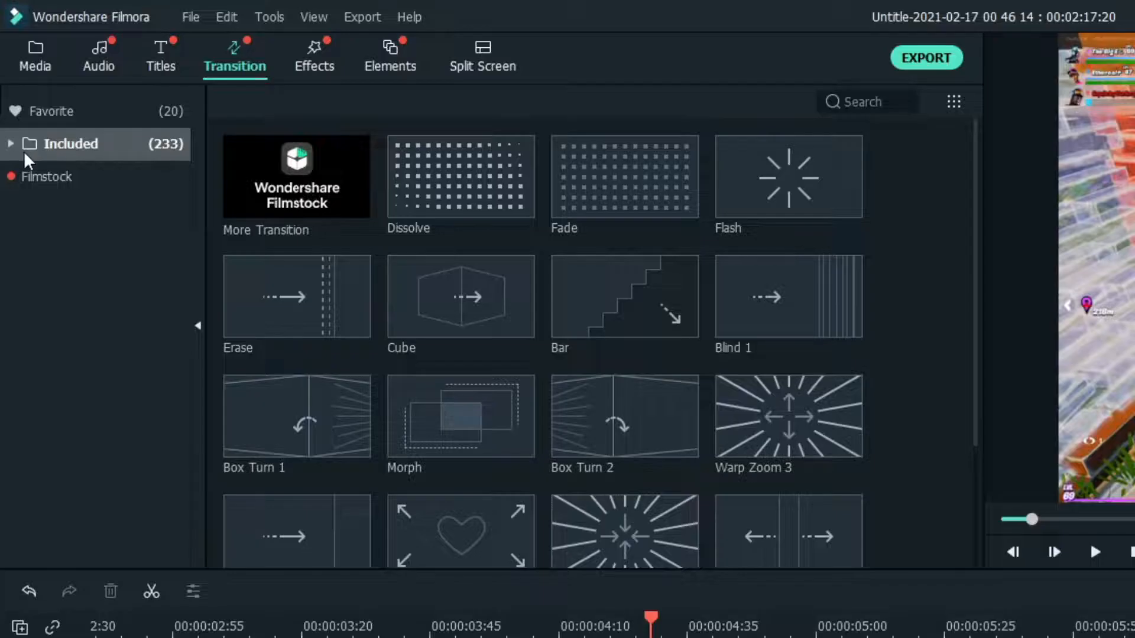
left_click(28, 153)
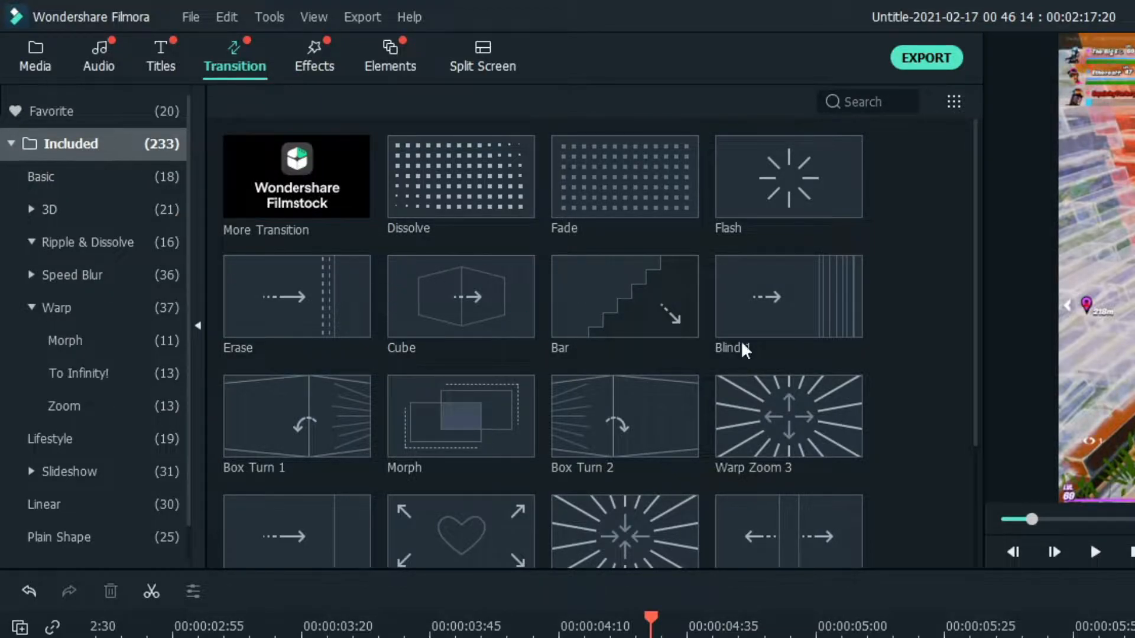
scroll(791, 320, "down", 10)
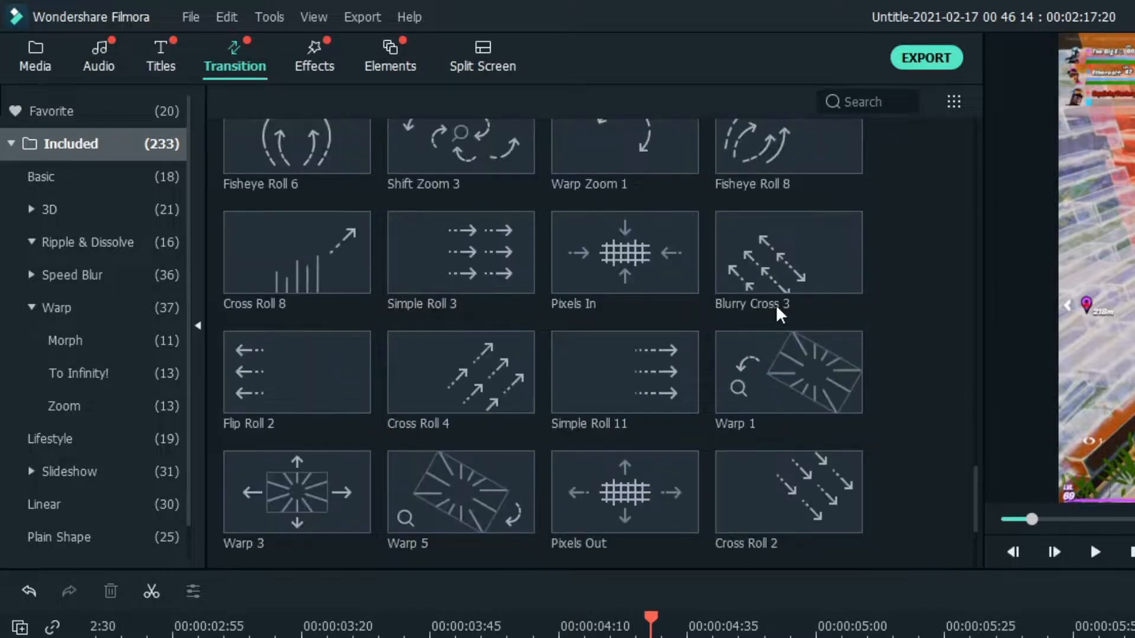
scroll(779, 314, "down", 15)
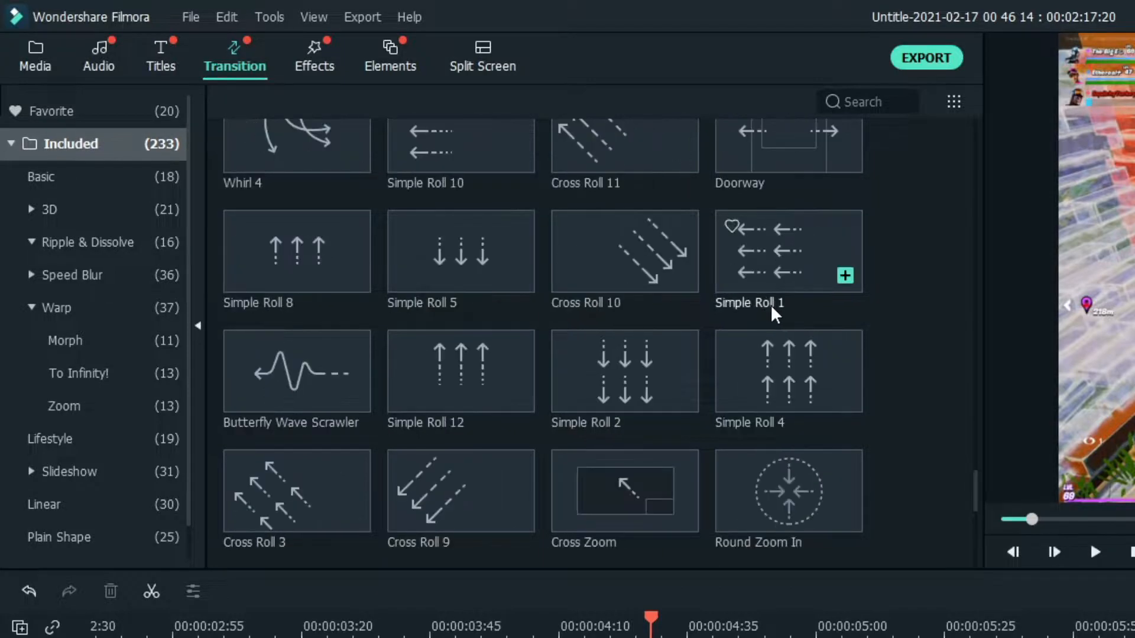
scroll(763, 452, "up", 8)
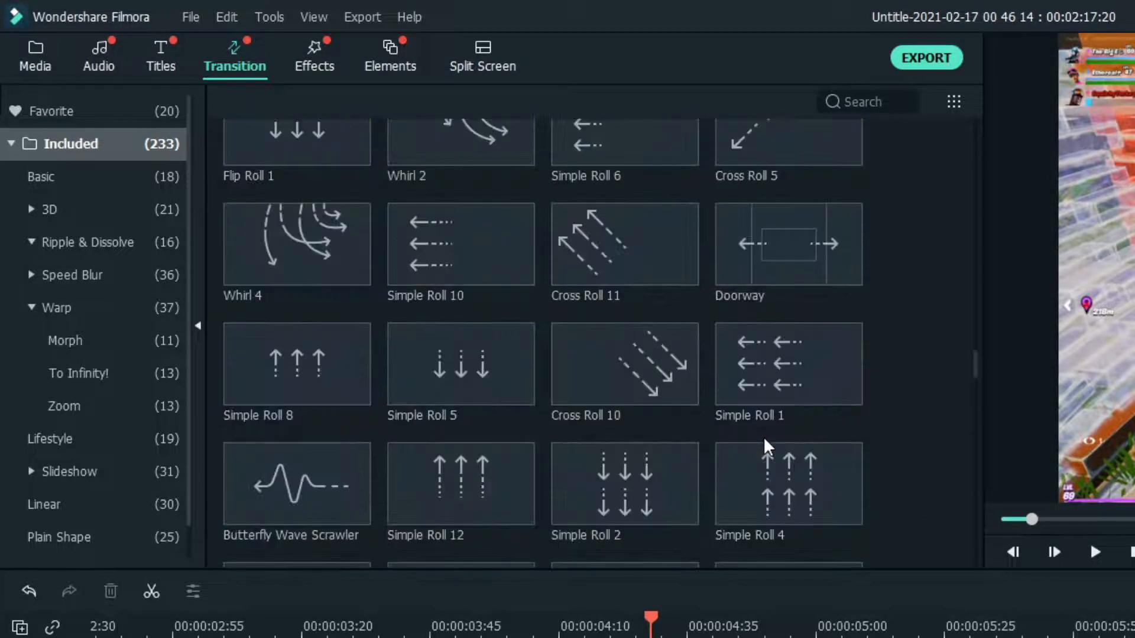
scroll(756, 434, "up", 8)
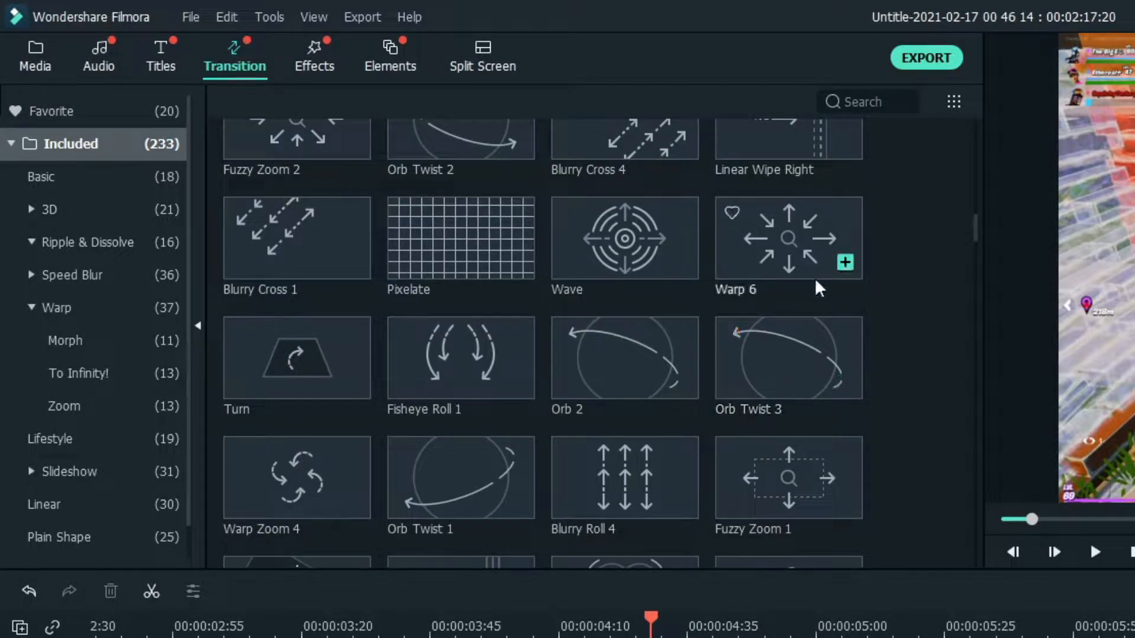
scroll(745, 290, "up", 12)
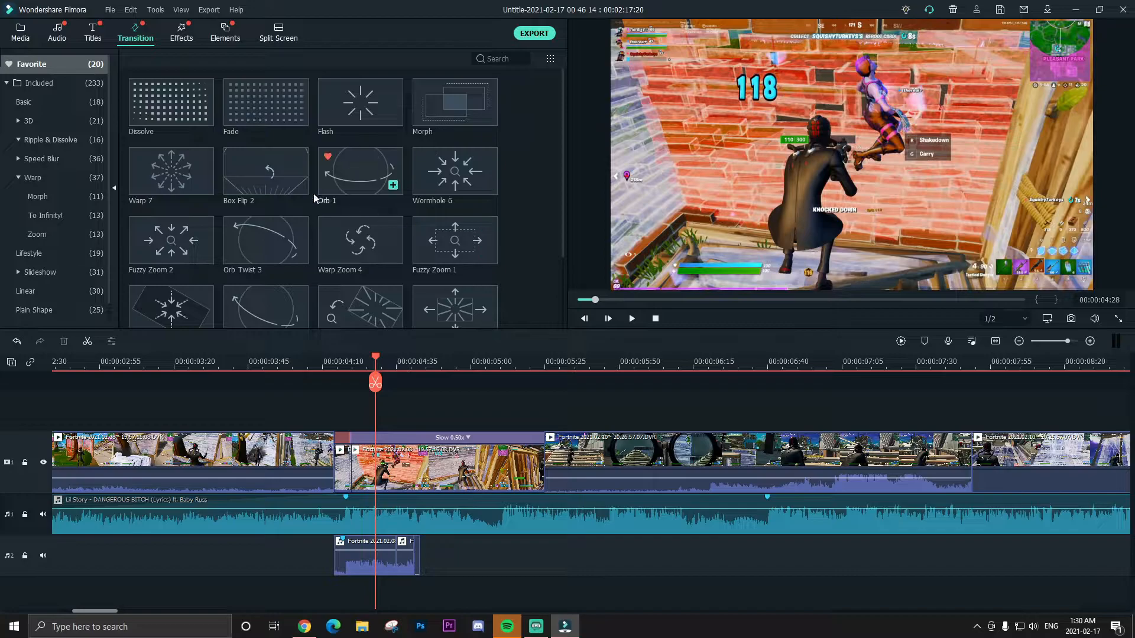
Apply the favorite Warp 5 transition at the cut between the slow-motion clip and the sniper clip, and shorten its duration
scroll(166, 117, "down", 2)
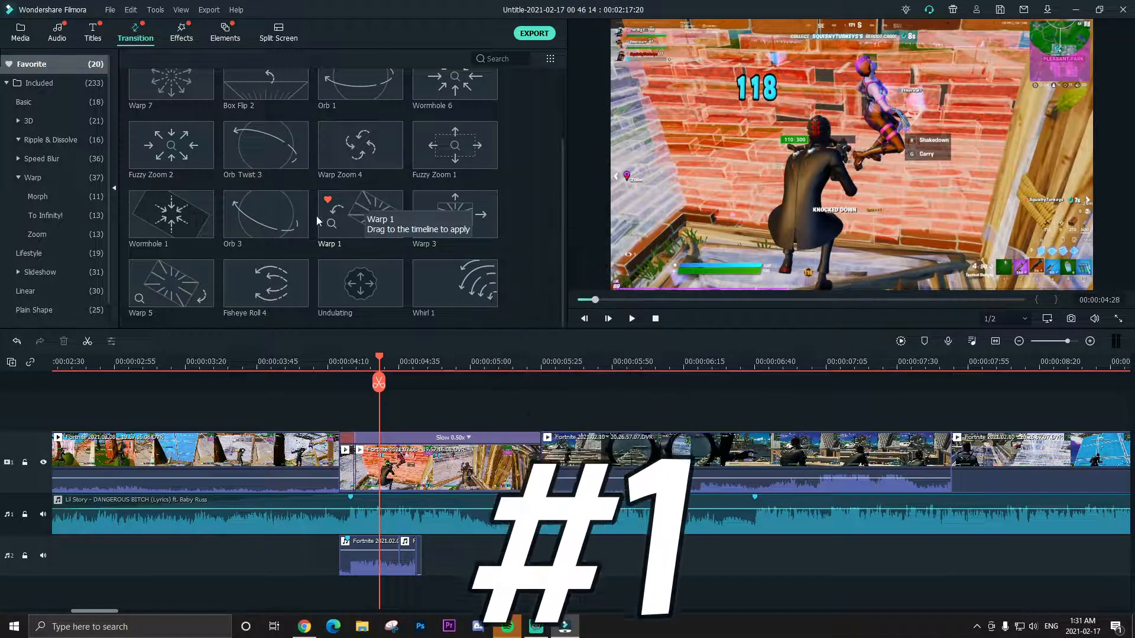
left_click(171, 283)
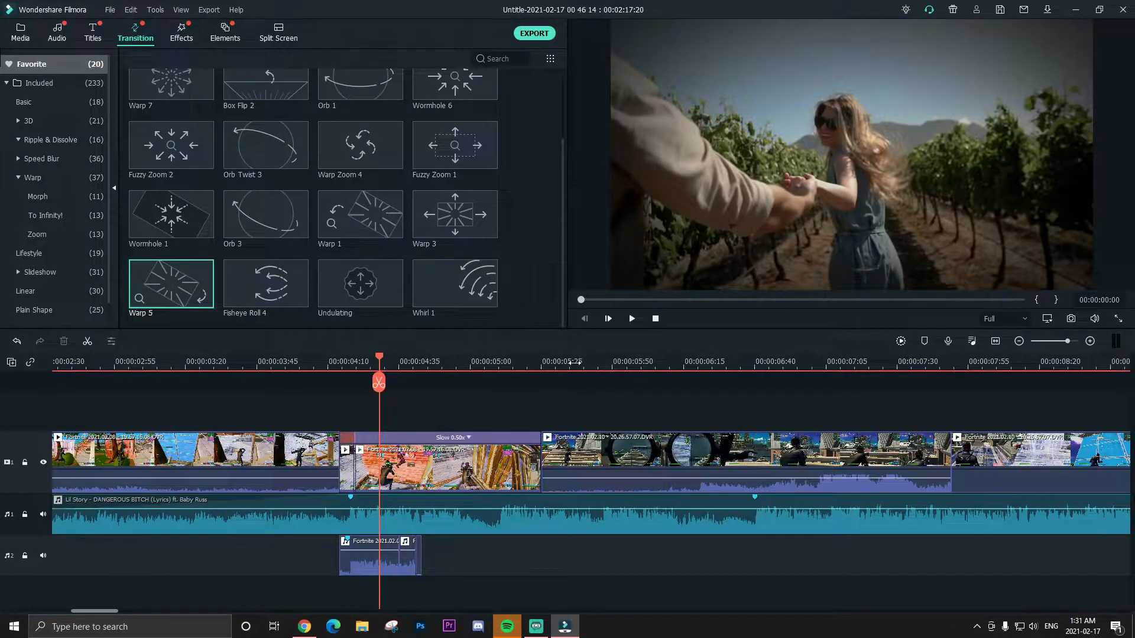
left_click_drag(574, 363, 520, 362)
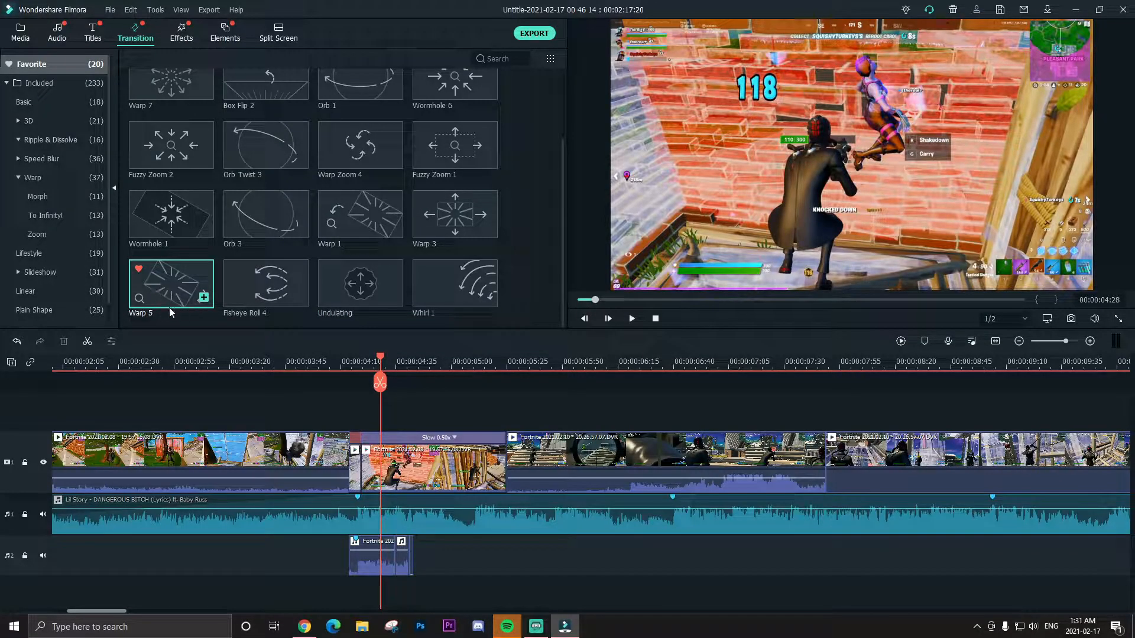
left_click_drag(224, 330, 484, 469)
left_click_drag(531, 362, 542, 362)
left_click(589, 364)
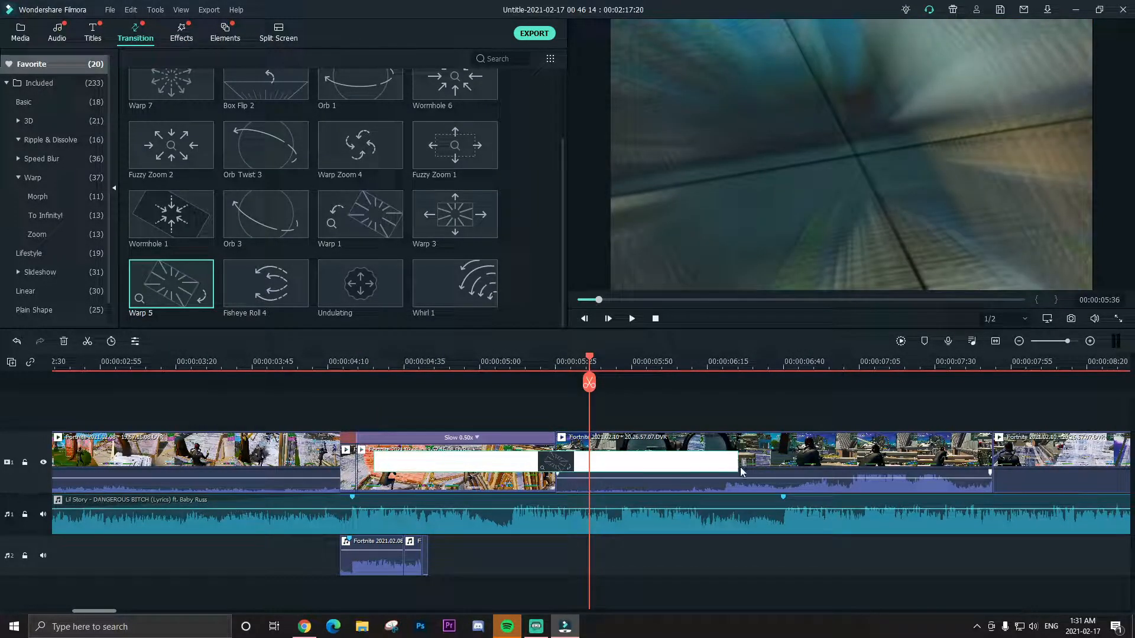
left_click(740, 467)
left_click_drag(738, 465, 686, 464)
Preview the Warp 5 transition and delete it from the cut
left_click(370, 361)
left_click_drag(413, 365, 378, 373)
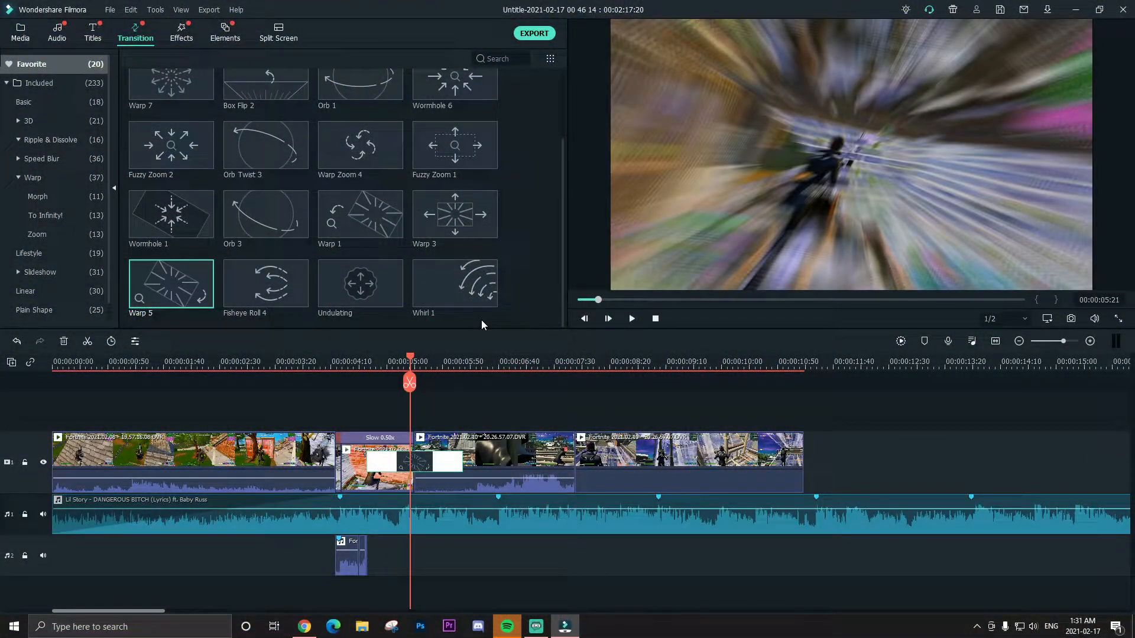
key("Delete")
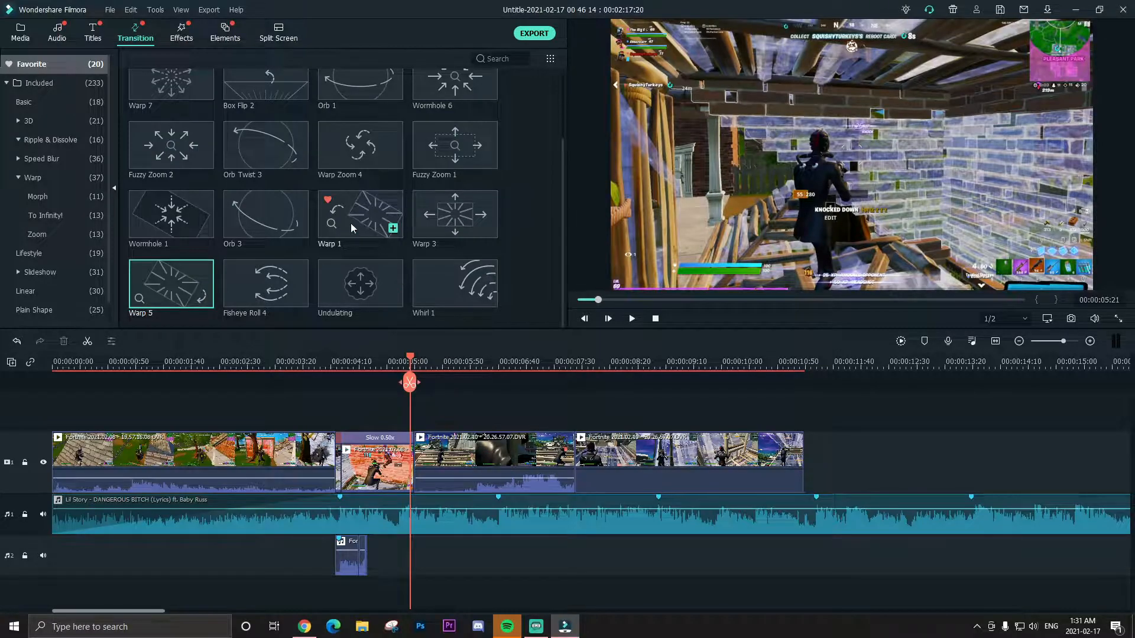
Apply the Warp Zoom 4 transition at the cut between the slow-motion clip and the sniper clip, and shorten its duration
scroll(327, 193, "up", 2)
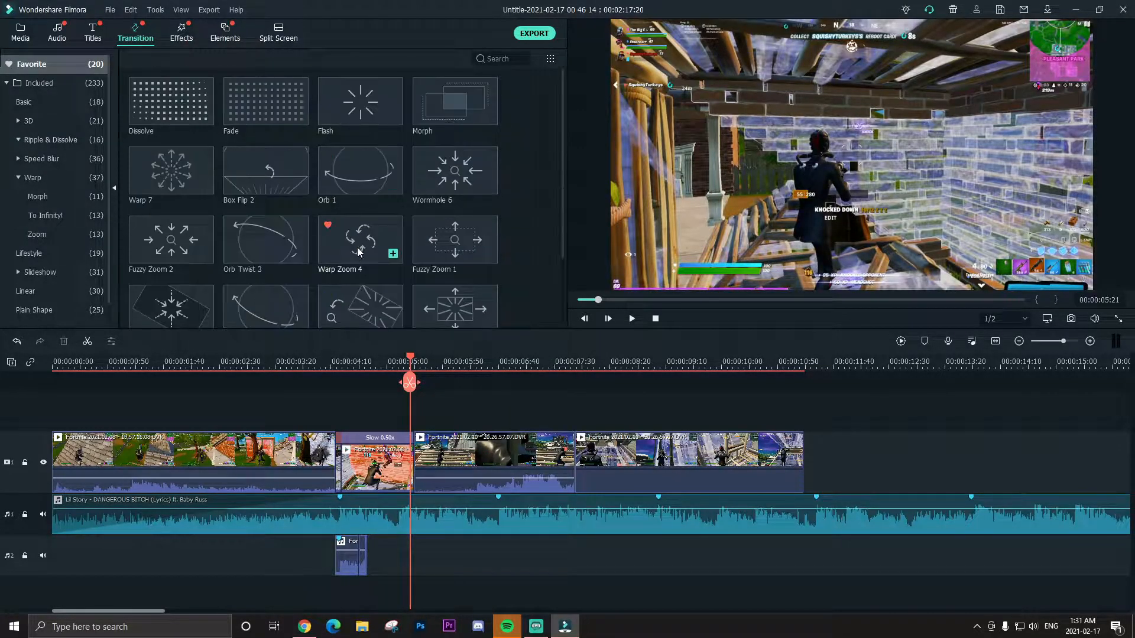
left_click(359, 245)
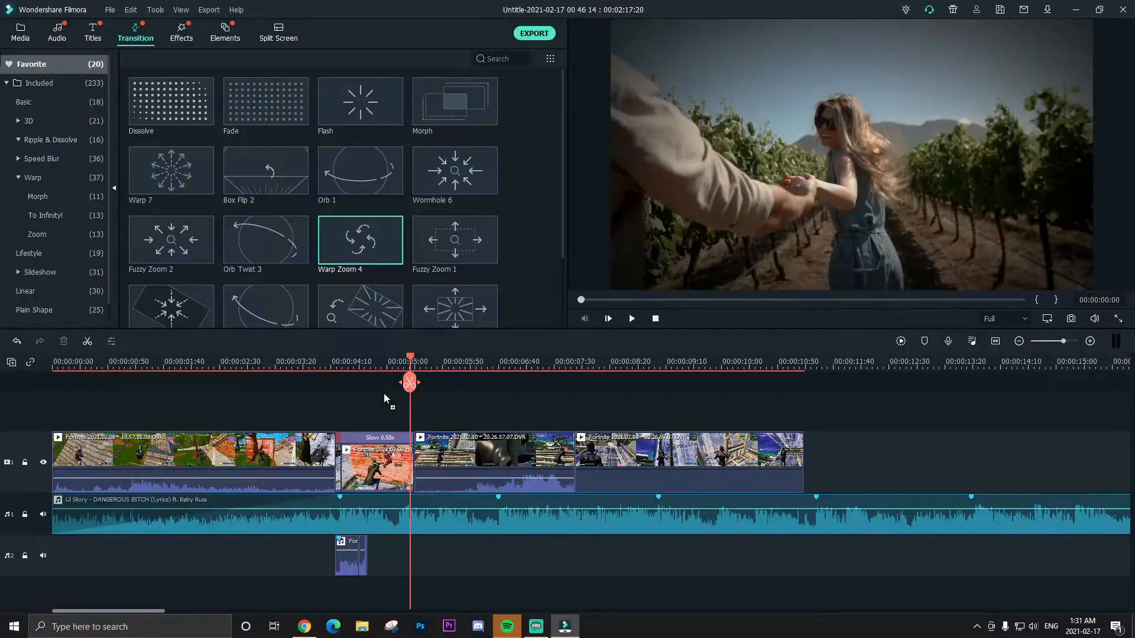
left_click_drag(433, 467, 407, 457)
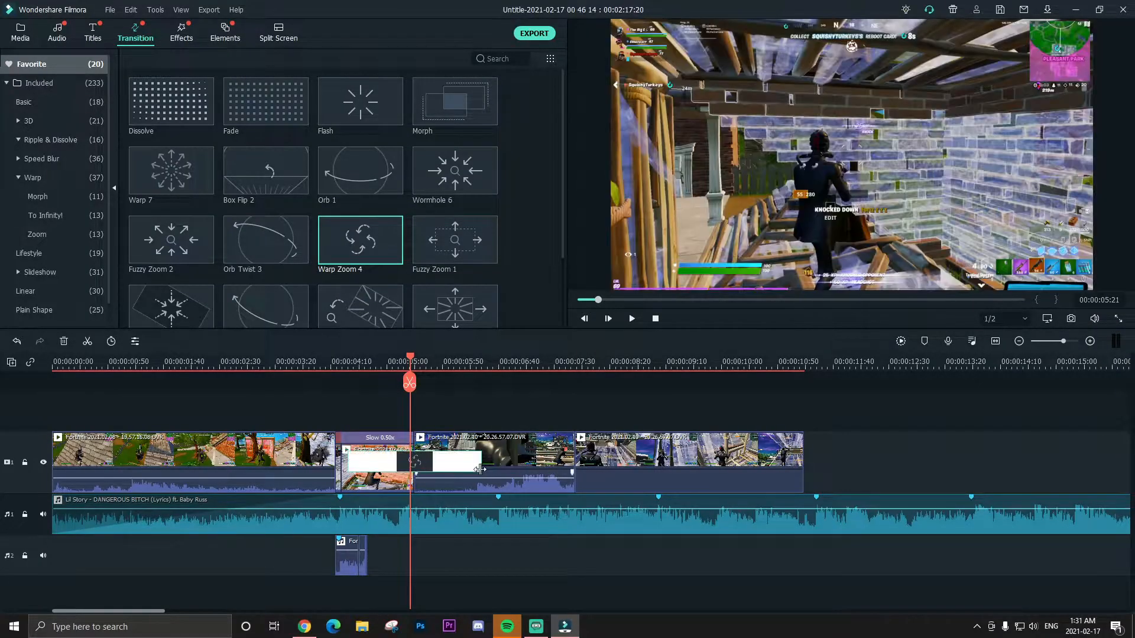
Play back the Warp Zoom 4 transition from just before the slow-motion clip
left_click(330, 367)
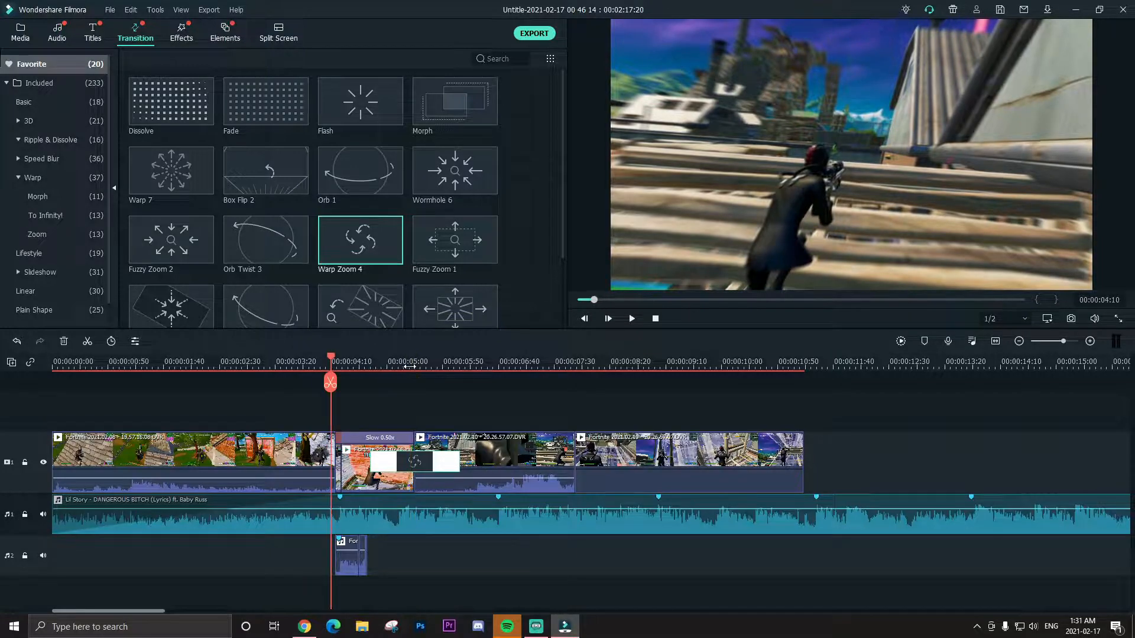
scroll(466, 370, "up", 3)
left_click(631, 318)
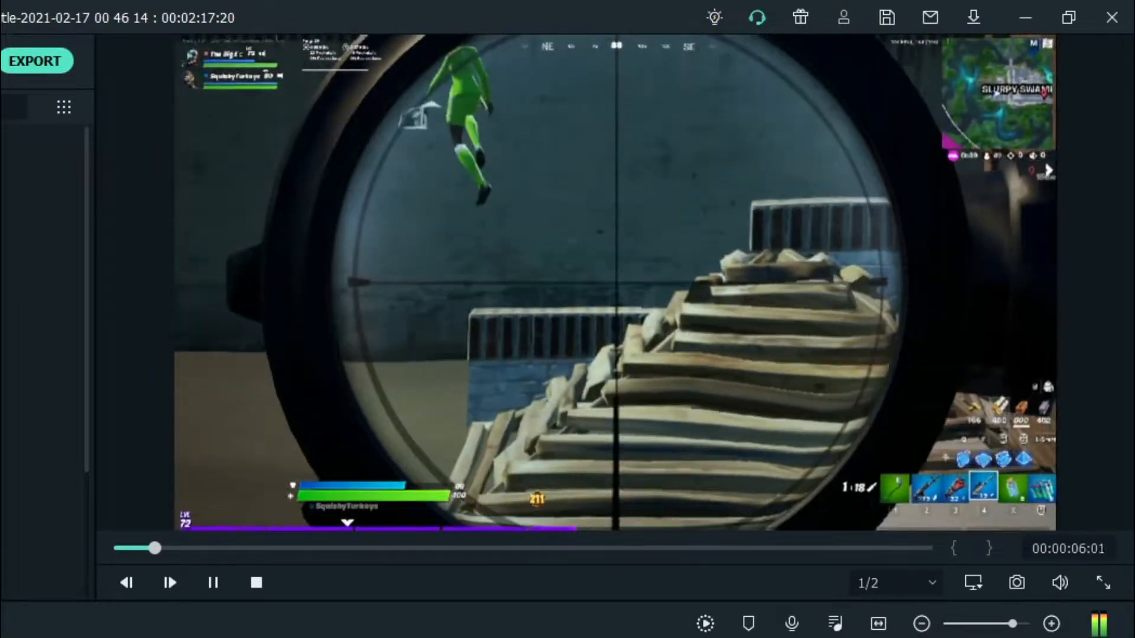
left_click(212, 582)
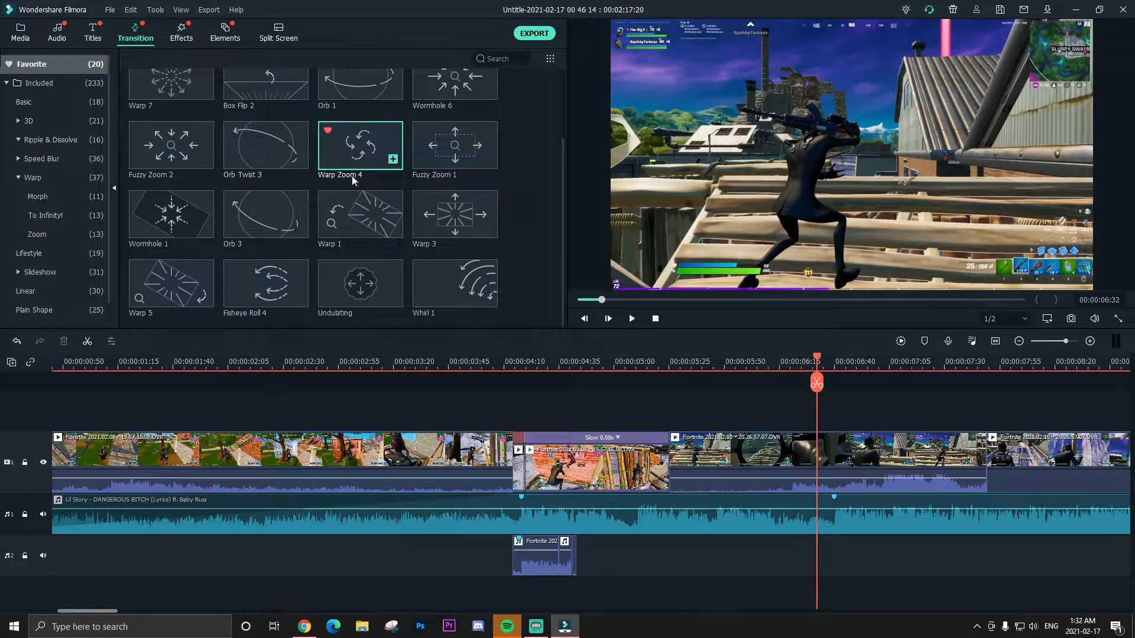
Apply the Dissolve transition at the cut between the slow-motion clip and the sniper clip, and shorten its duration
scroll(639, 368, "down", 3)
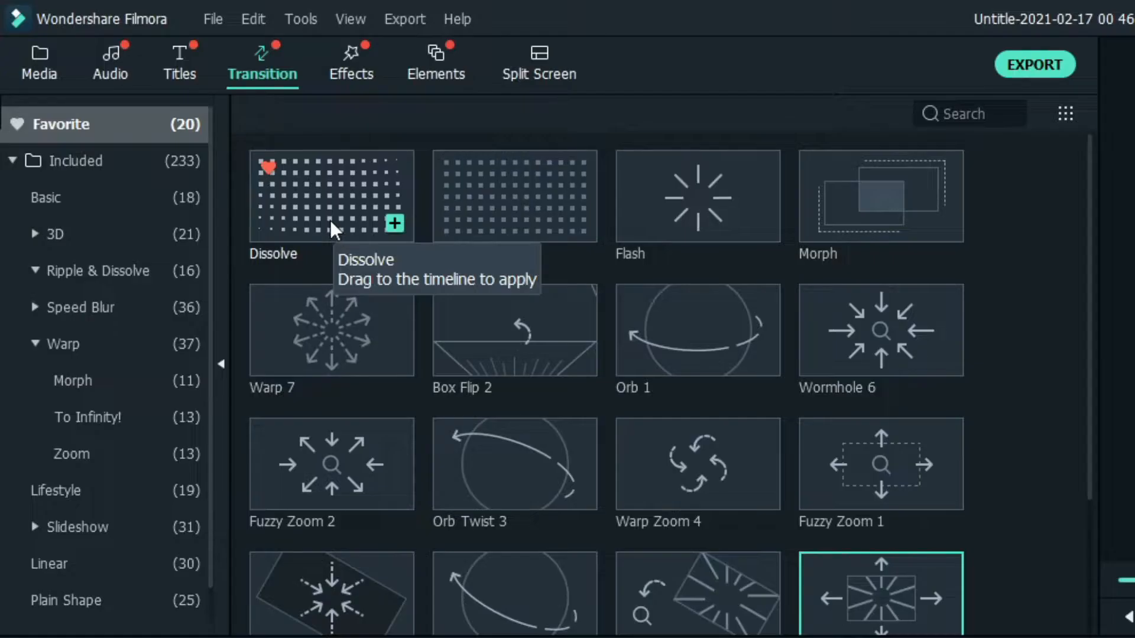
left_click(170, 113)
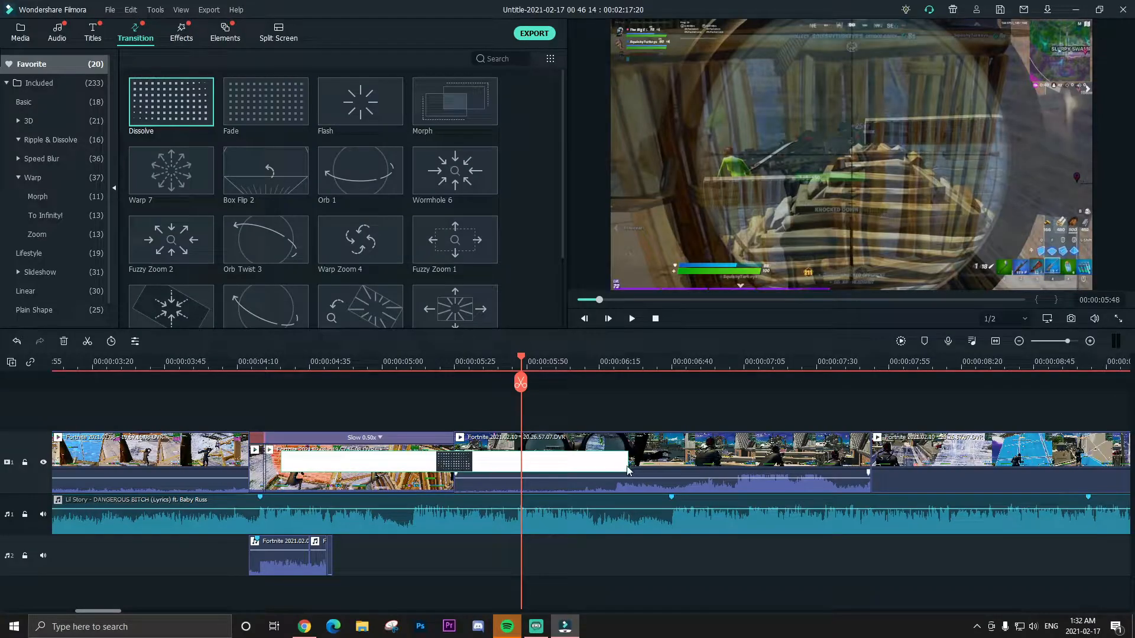
left_click(629, 465)
left_click(495, 462)
left_click_drag(628, 463, 576, 463)
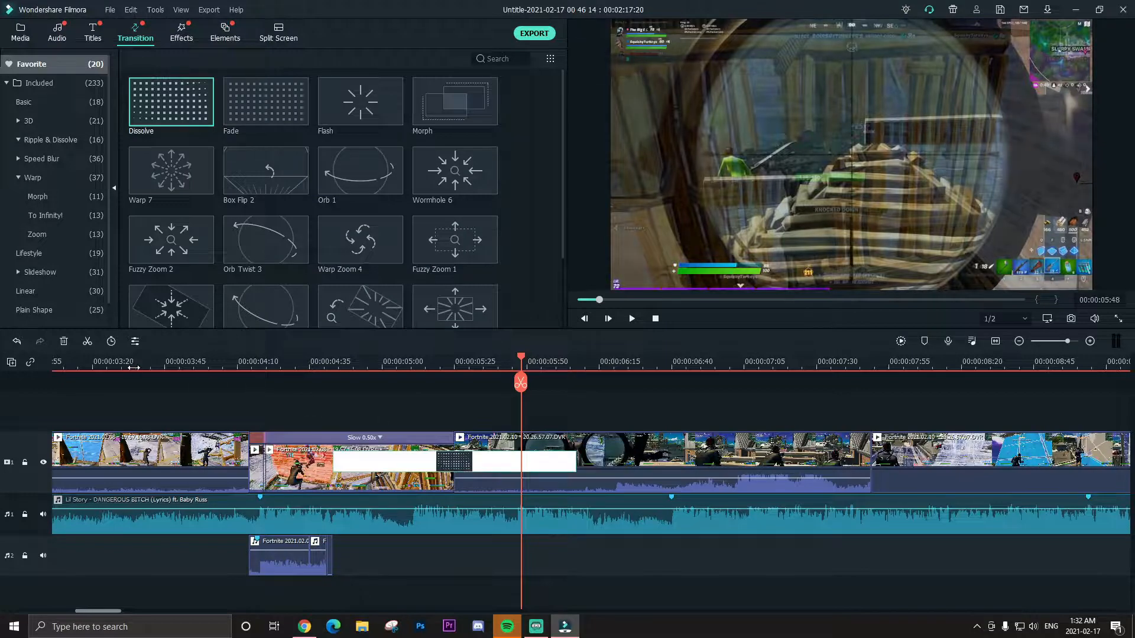
Play back the Dissolve transition starting from the end of the first clip
left_click(133, 367)
scroll(209, 368, "down", 2)
key("space")
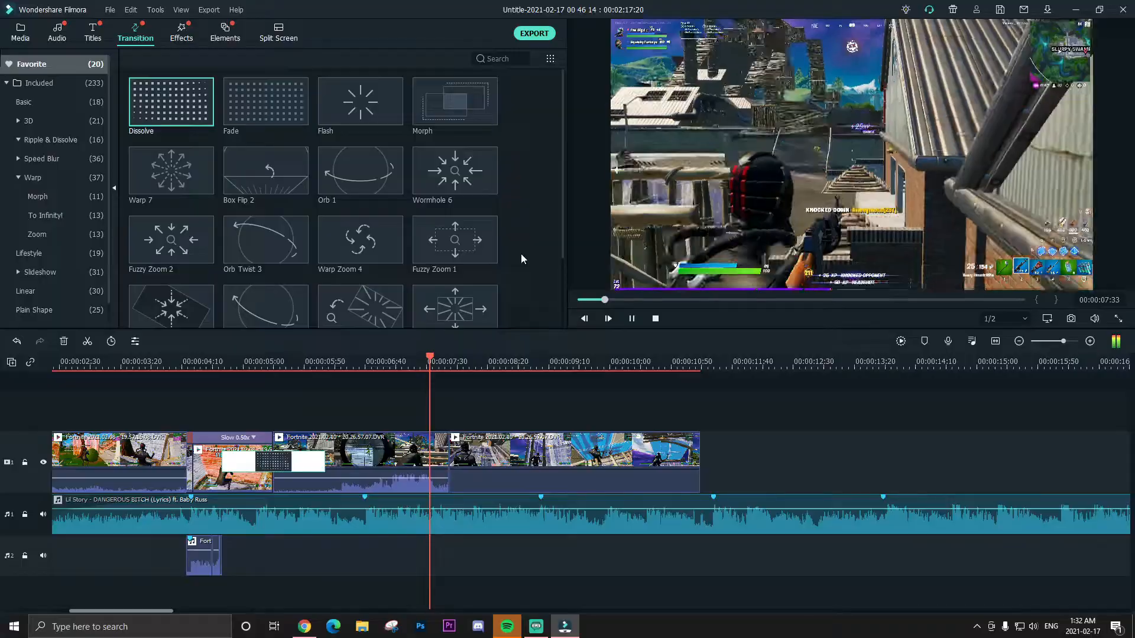
key("space")
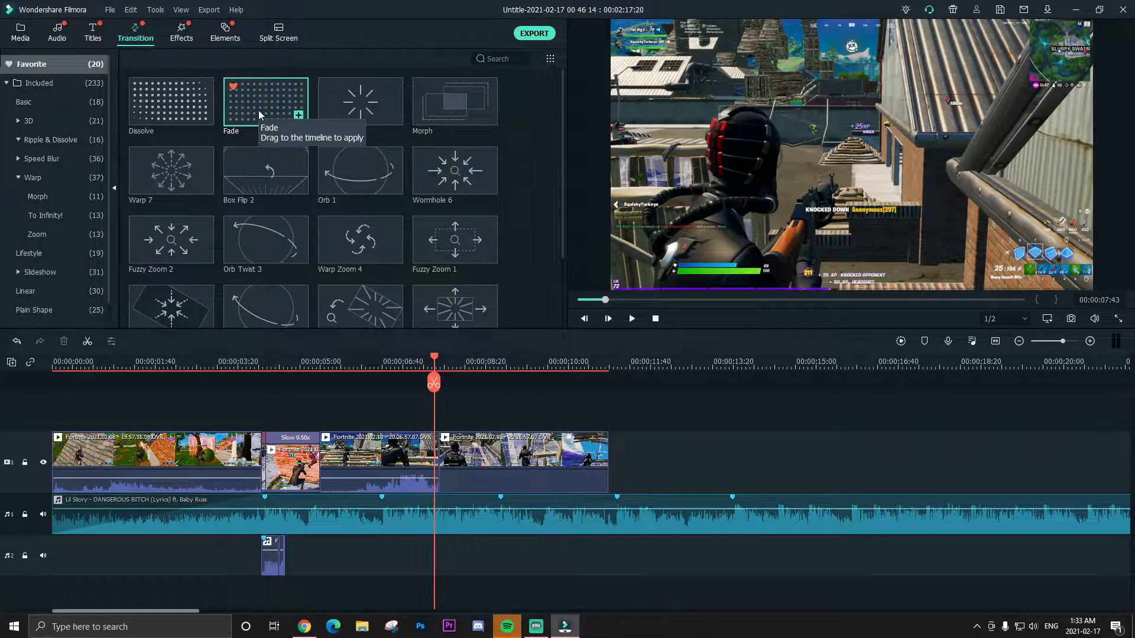
Add a shortened Fade transition at the cut between the slow-motion clip and the sniper clip, and play it back
left_click_drag(258, 110, 319, 454)
left_click_drag(258, 364, 499, 420)
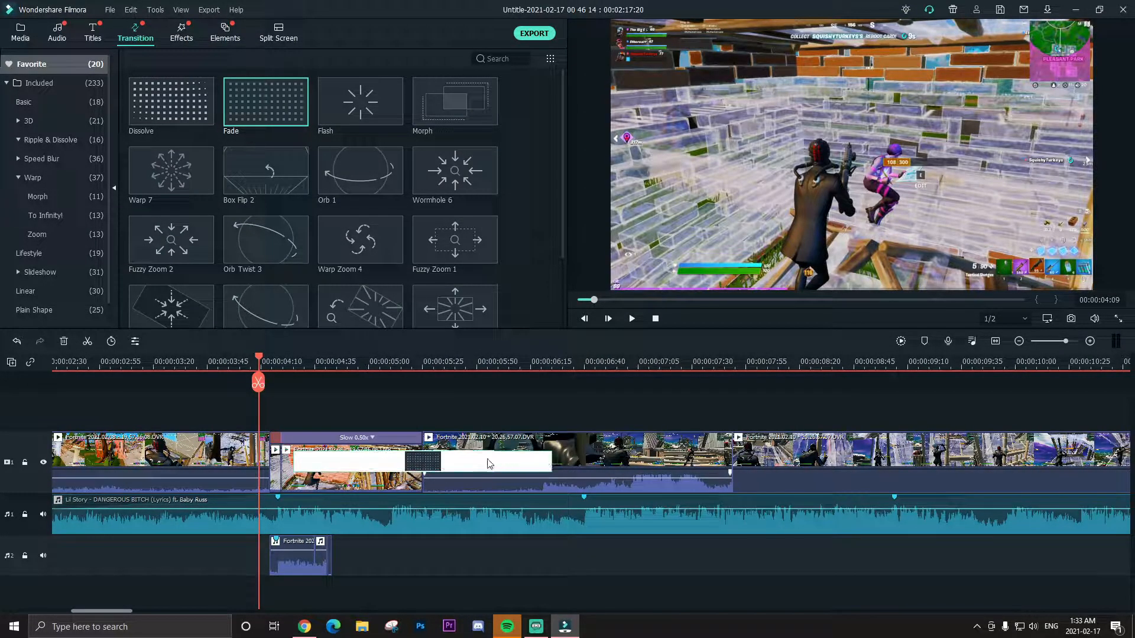
left_click_drag(492, 462, 433, 462)
left_click_drag(258, 382, 211, 383)
key("space")
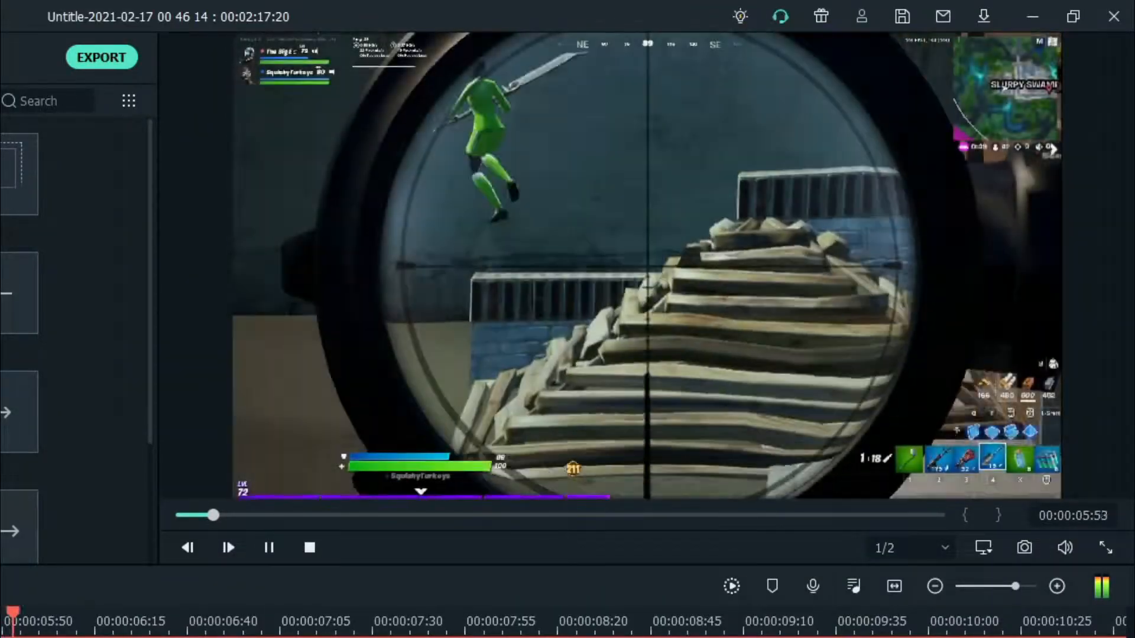
Stop the playback, place the Black sample color on a new track above the first clip and shorten it
key("space")
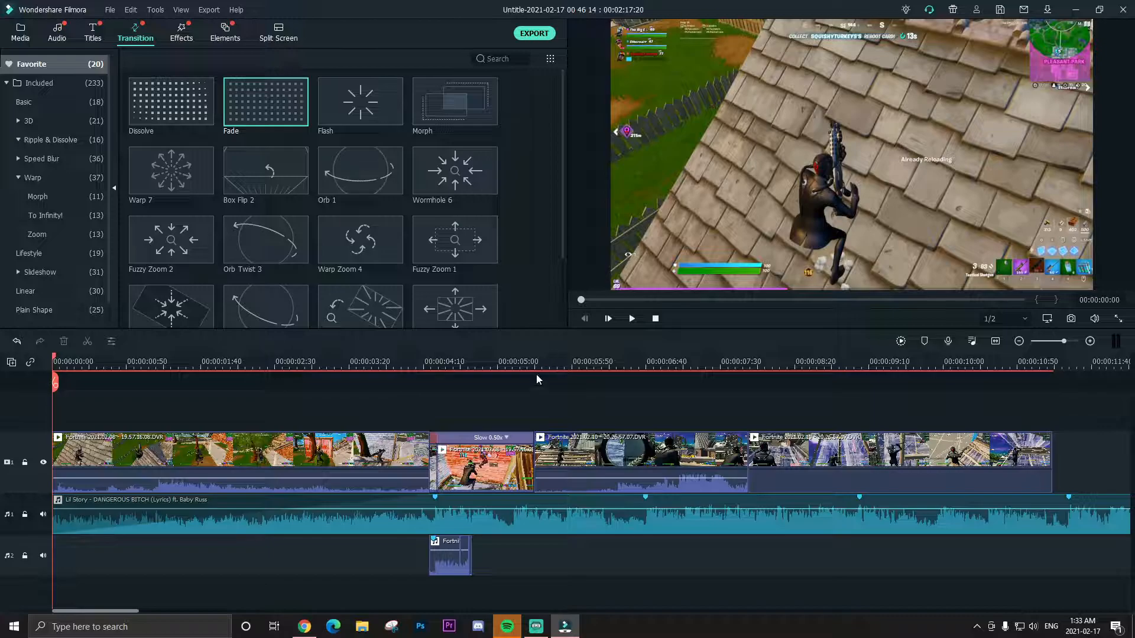
scroll(466, 370, "down", 2)
scroll(466, 369, "down", 1)
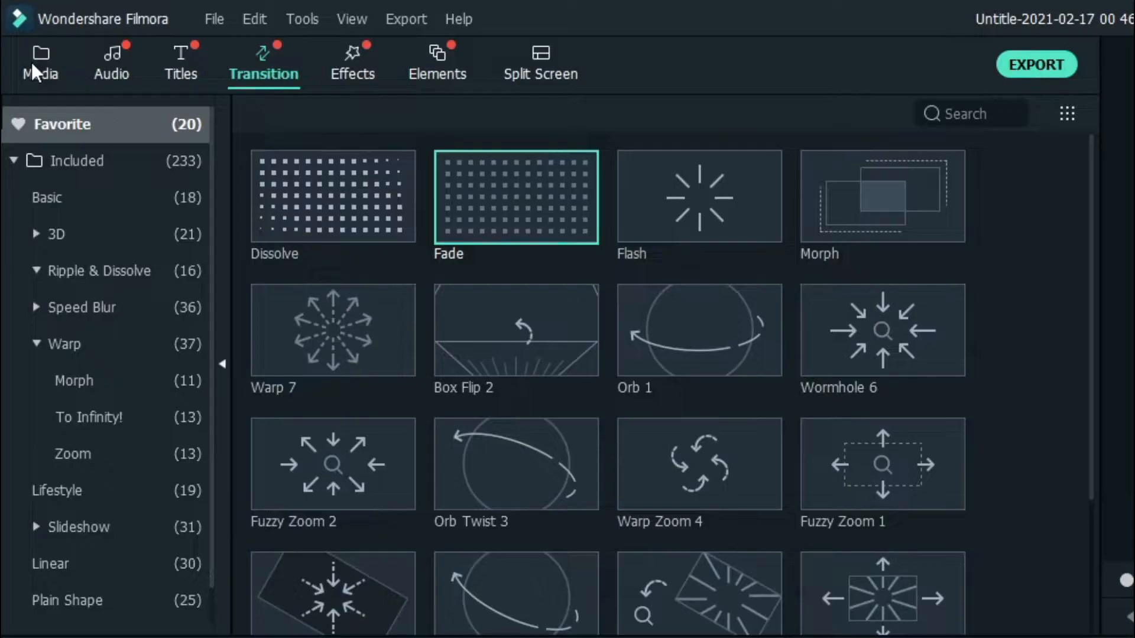
left_click(25, 37)
left_click(41, 134)
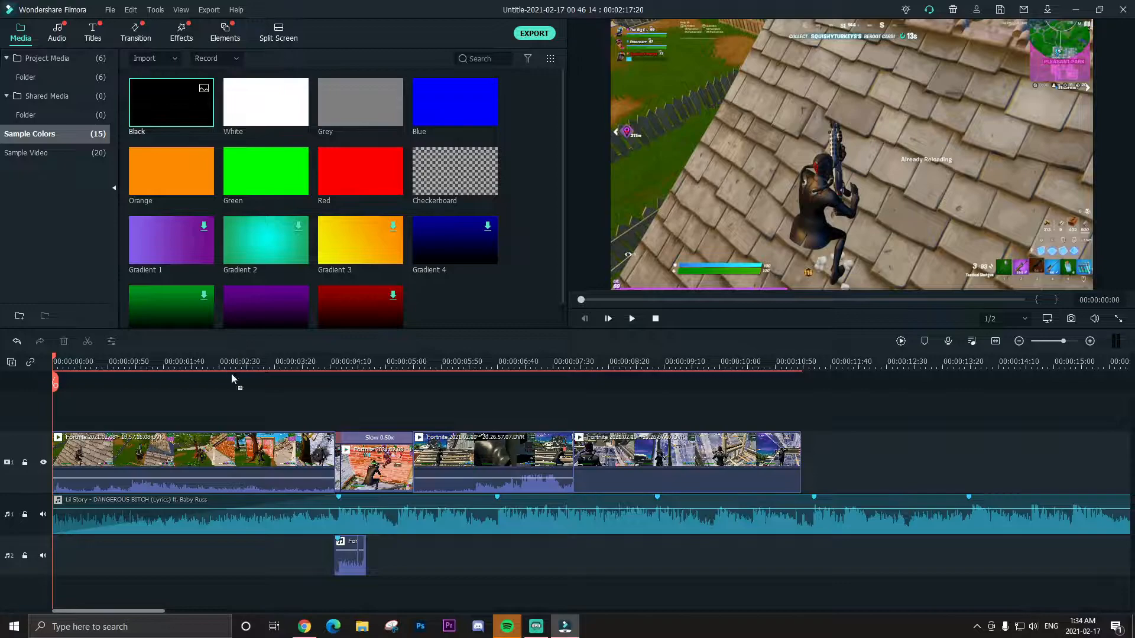
left_click_drag(231, 378, 163, 408)
left_click_drag(463, 437, 324, 431)
left_click_drag(94, 435, 252, 433)
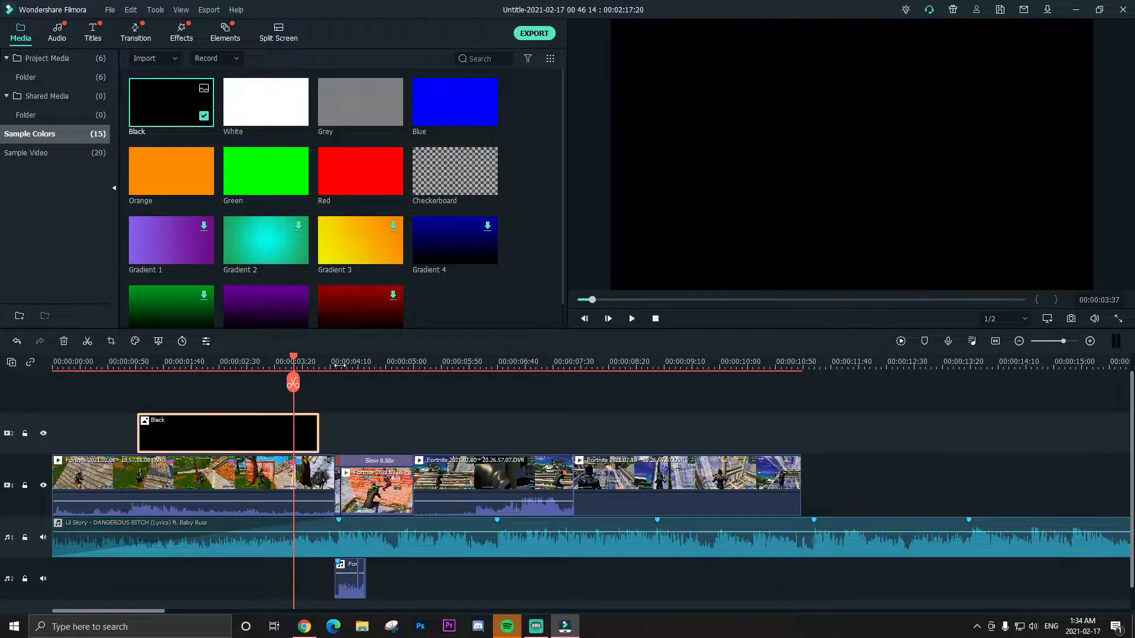
Align the end of the Black clip with the cut where the slow-motion clip begins
left_click_drag(335, 364, 361, 364)
left_click_drag(329, 436, 354, 438)
left_click(384, 362)
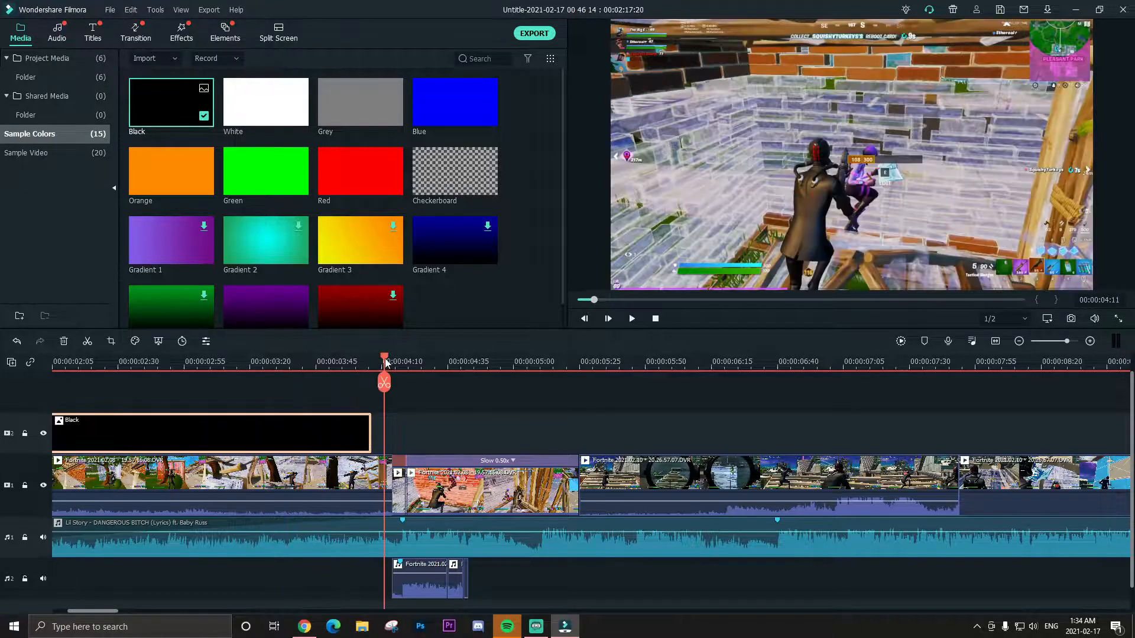
left_click_drag(386, 361, 393, 361)
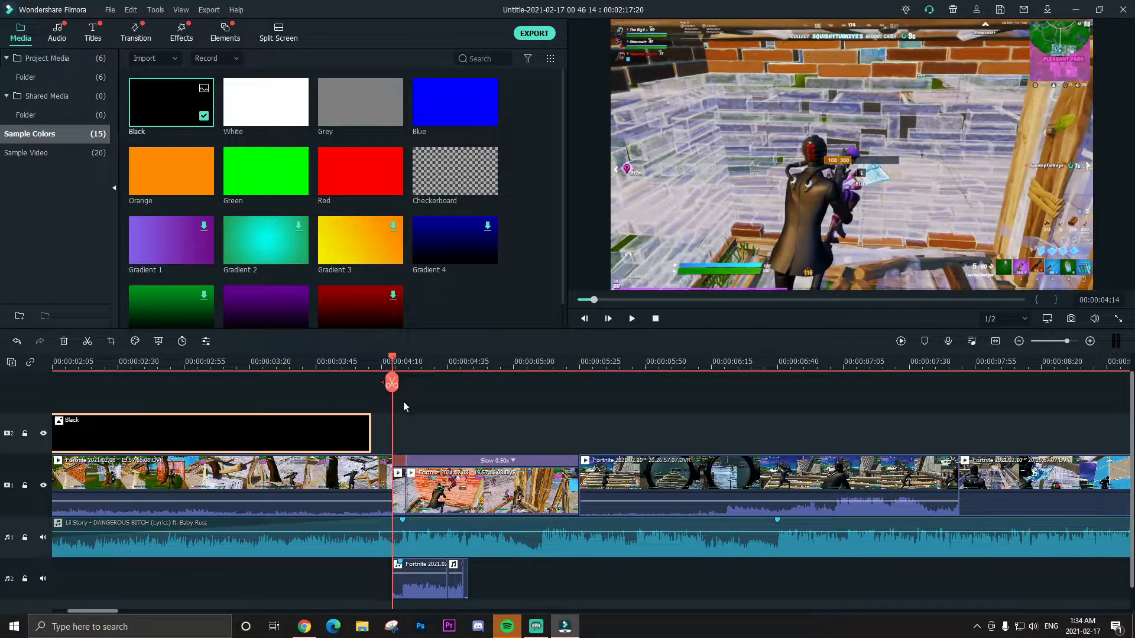
left_click_drag(352, 436, 389, 450)
left_click_drag(461, 358, 395, 383)
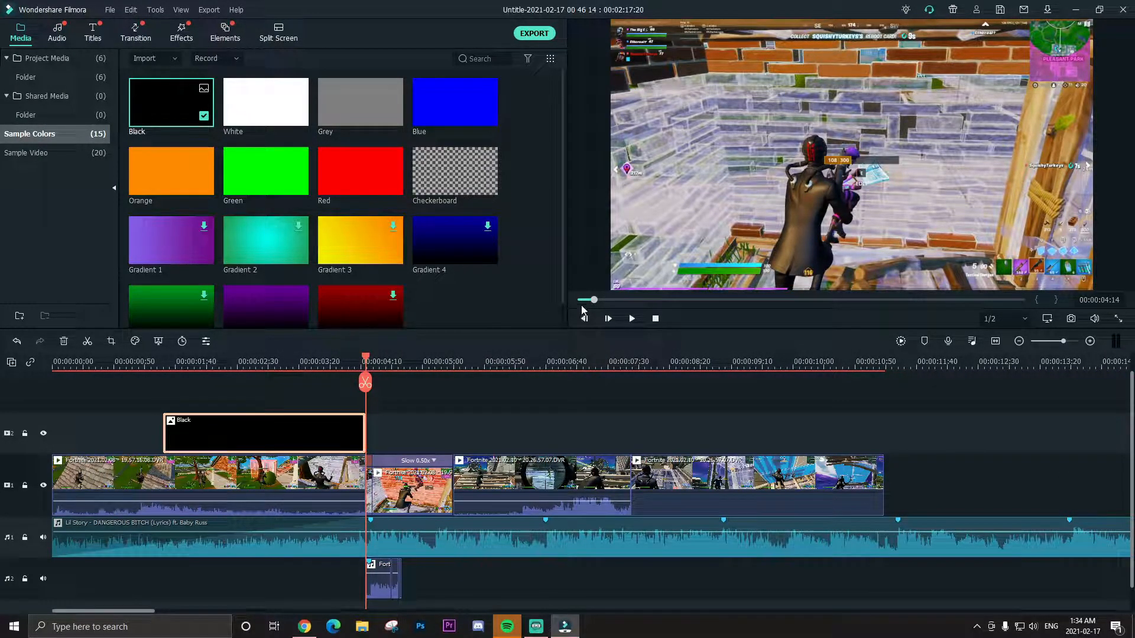
Apply the favorite Dissolve transition to the start of the Black clip and extend it over the clip's full length
left_click(134, 26)
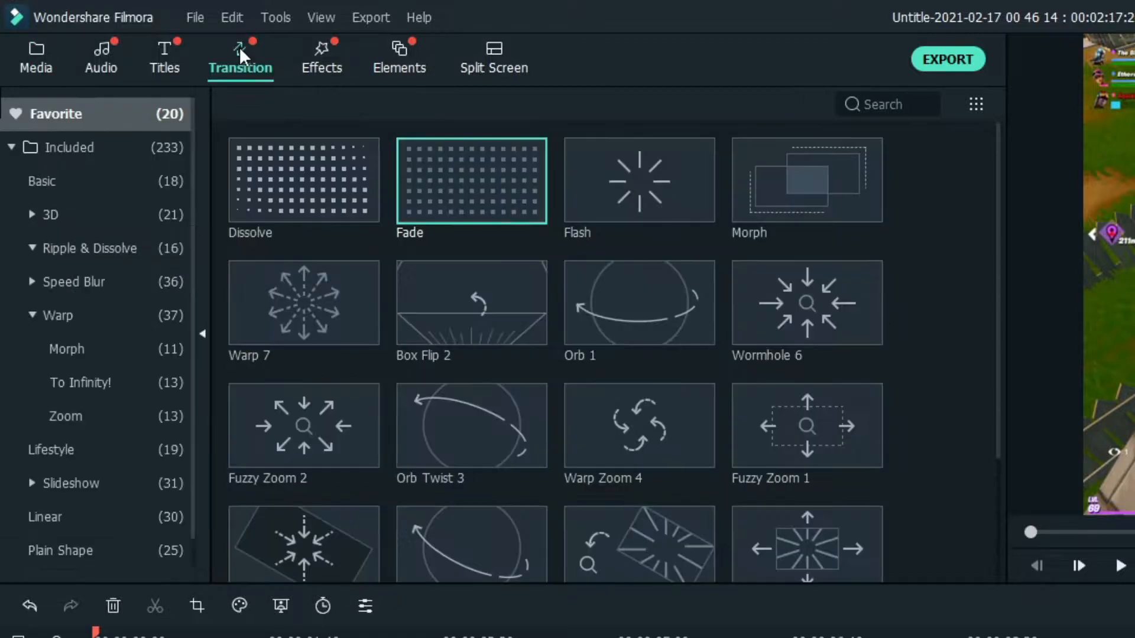
mouse_move(252, 208)
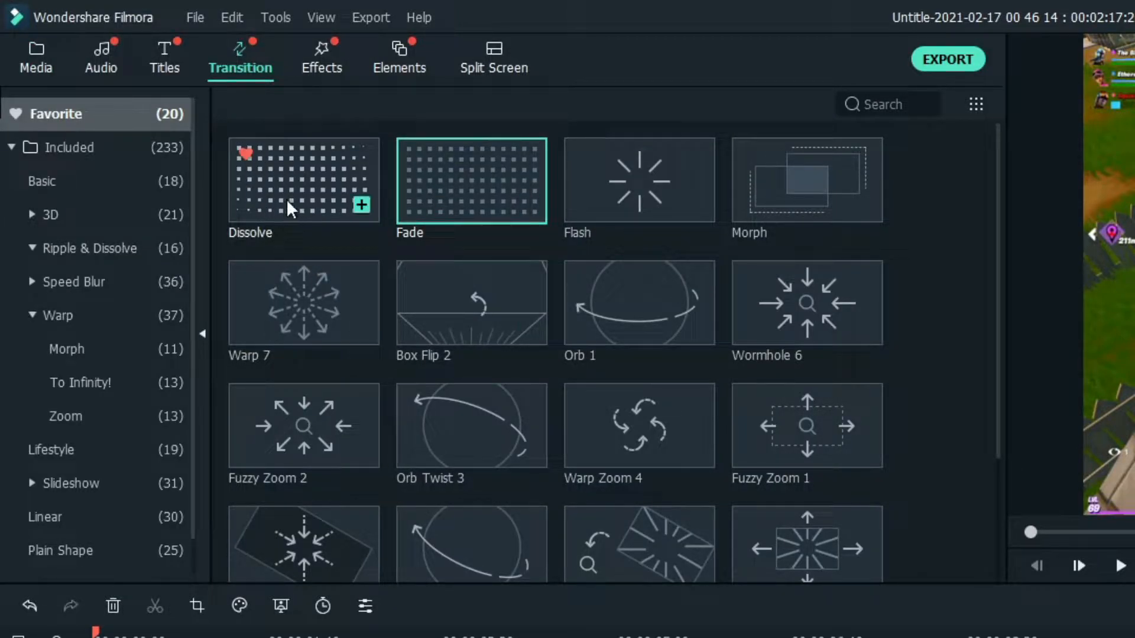
left_click(289, 208)
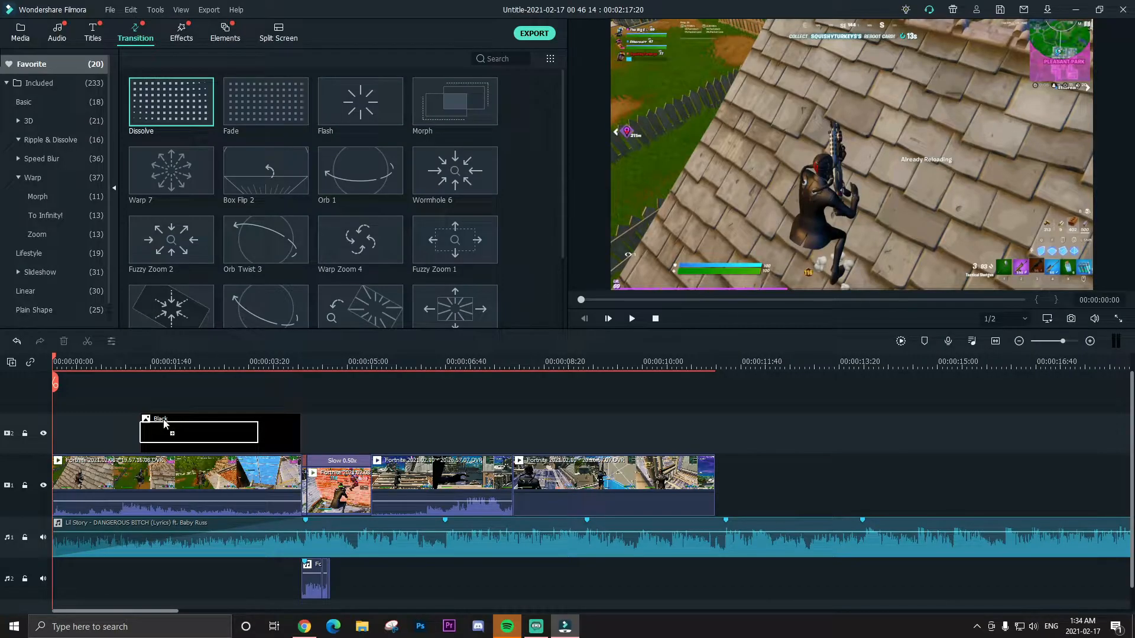
left_click_drag(140, 440, 141, 441)
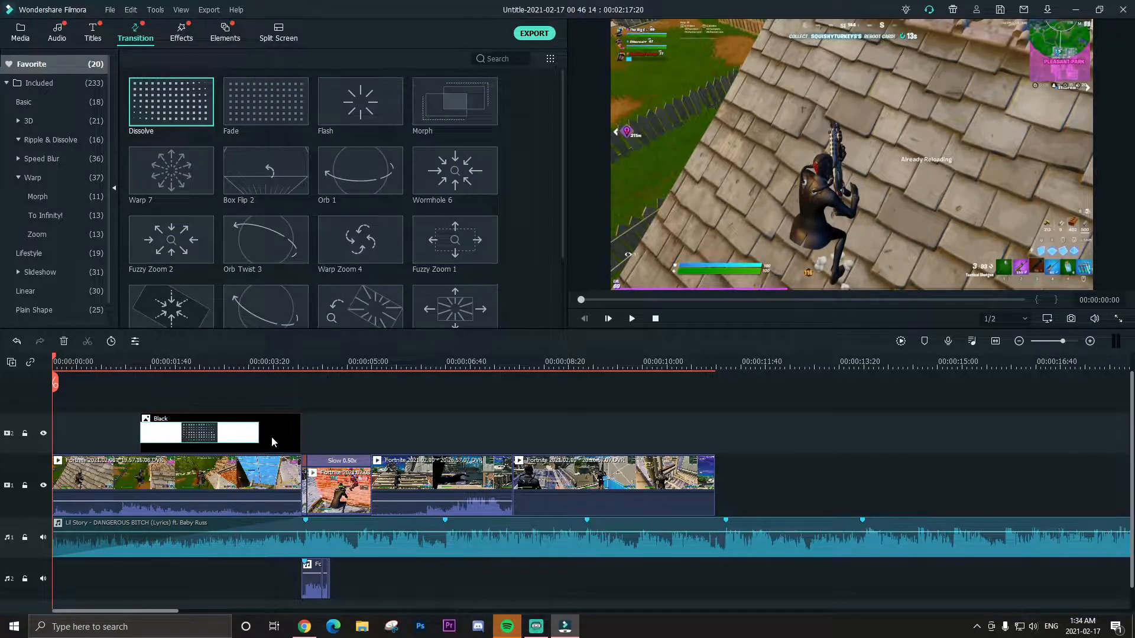
left_click_drag(259, 437, 301, 437)
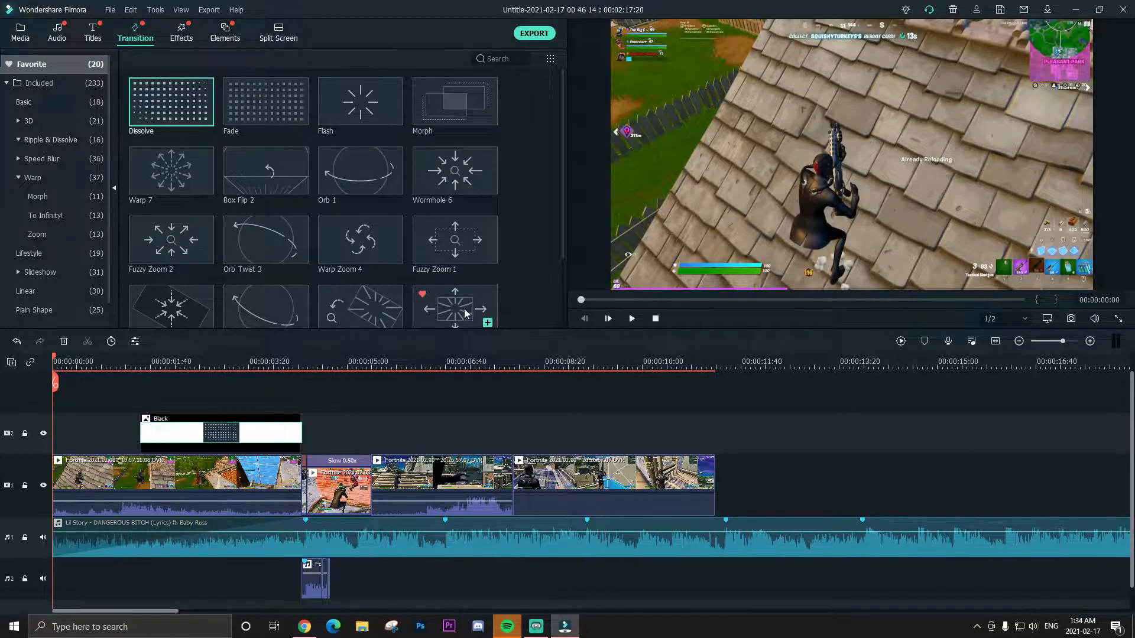
Play back the Dissolve on the Black clip and check the change to the slow-motion clip at the beat marker
key("space")
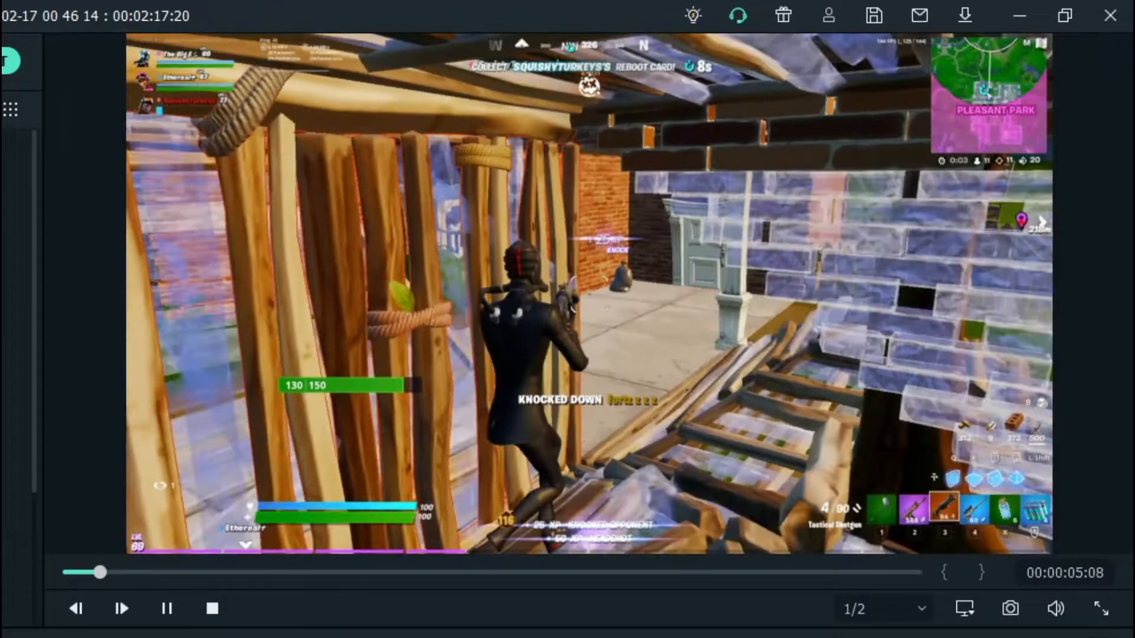
key("space")
left_click_drag(147, 355, 304, 369)
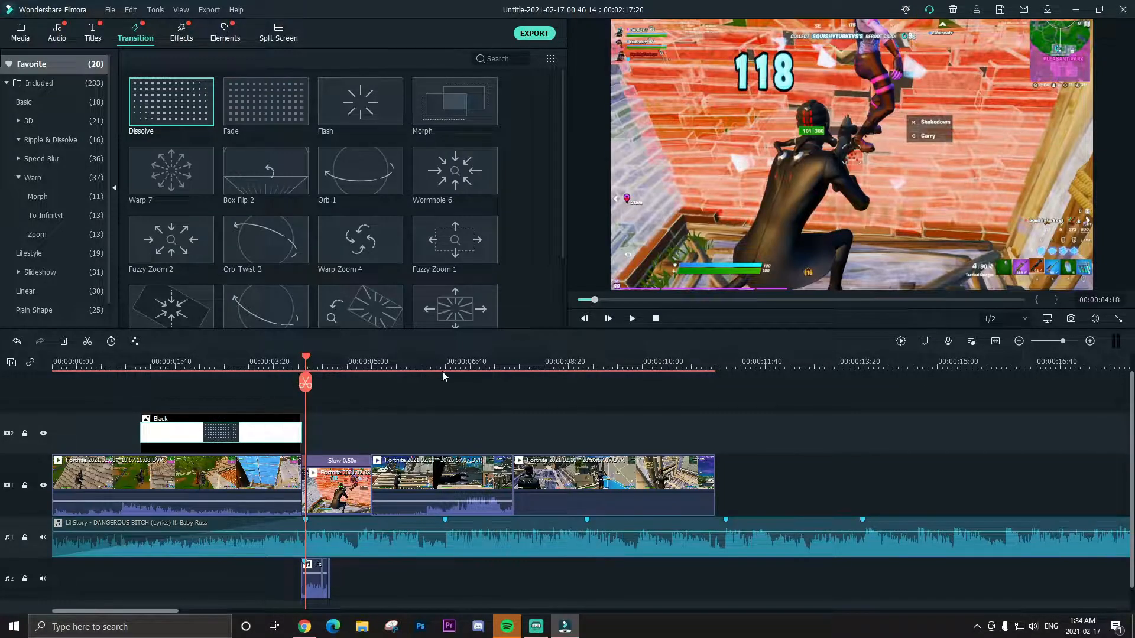
left_click_drag(418, 370, 289, 389)
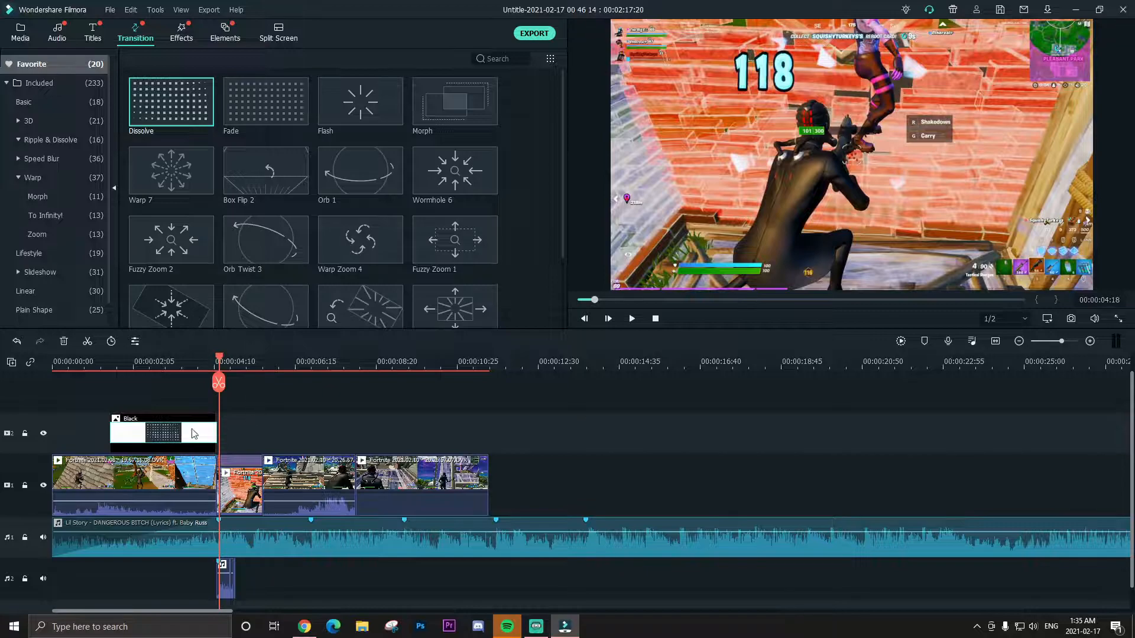
Add the Flash transition at the cut between the slow-motion clip and the sniper clip, and play it back
left_click(158, 365)
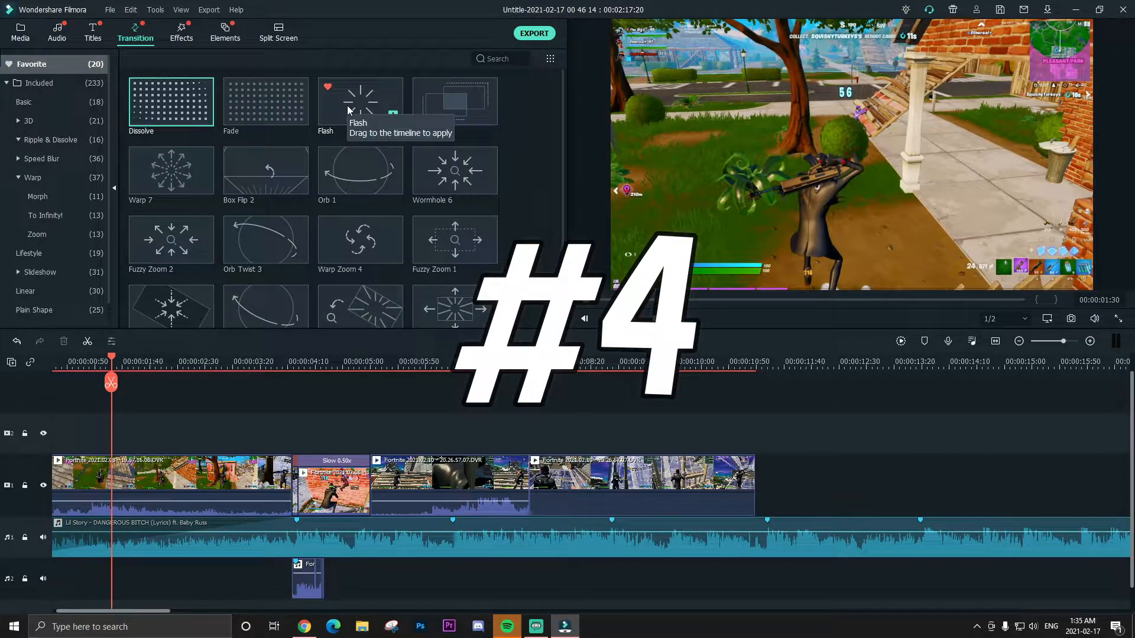
left_click_drag(417, 362, 544, 362)
left_click_drag(350, 106, 467, 499)
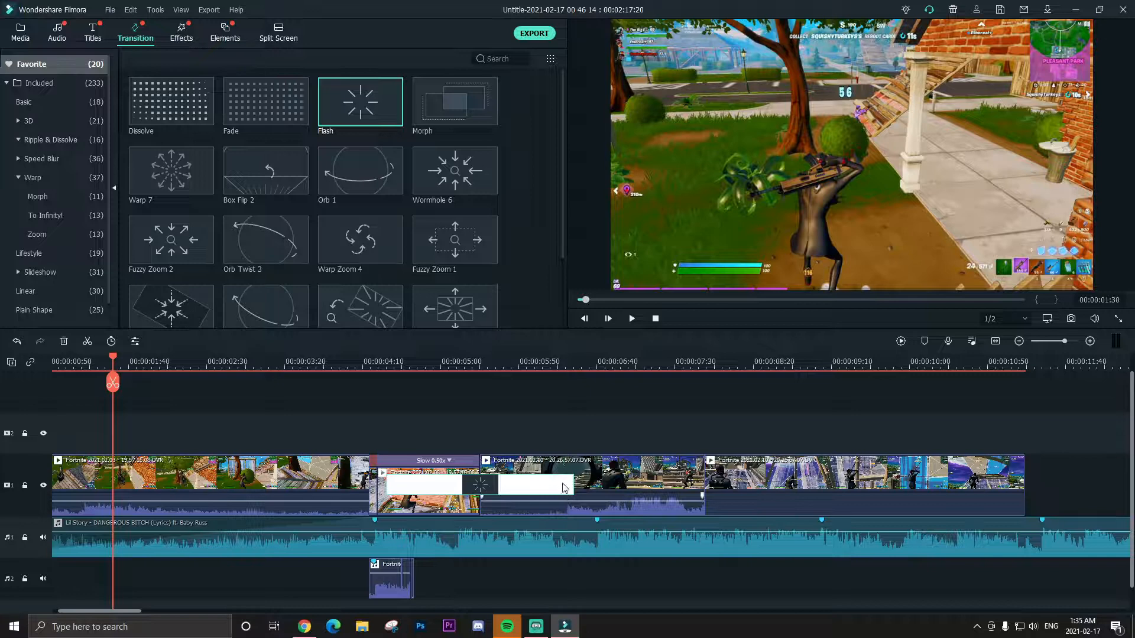
left_click_drag(524, 489, 526, 489)
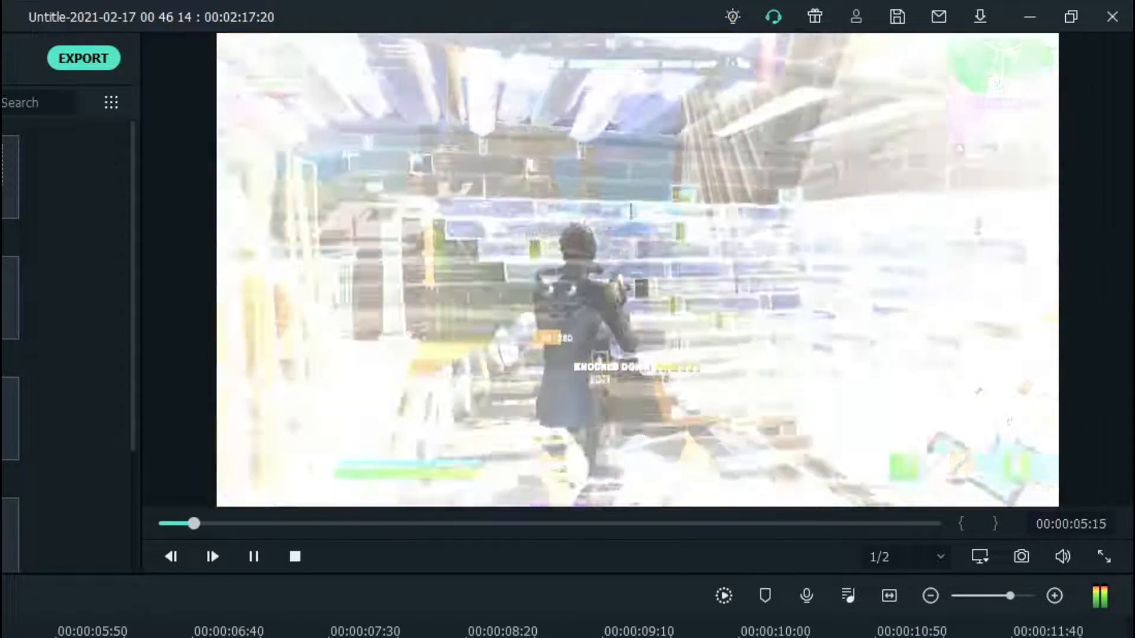
key("space")
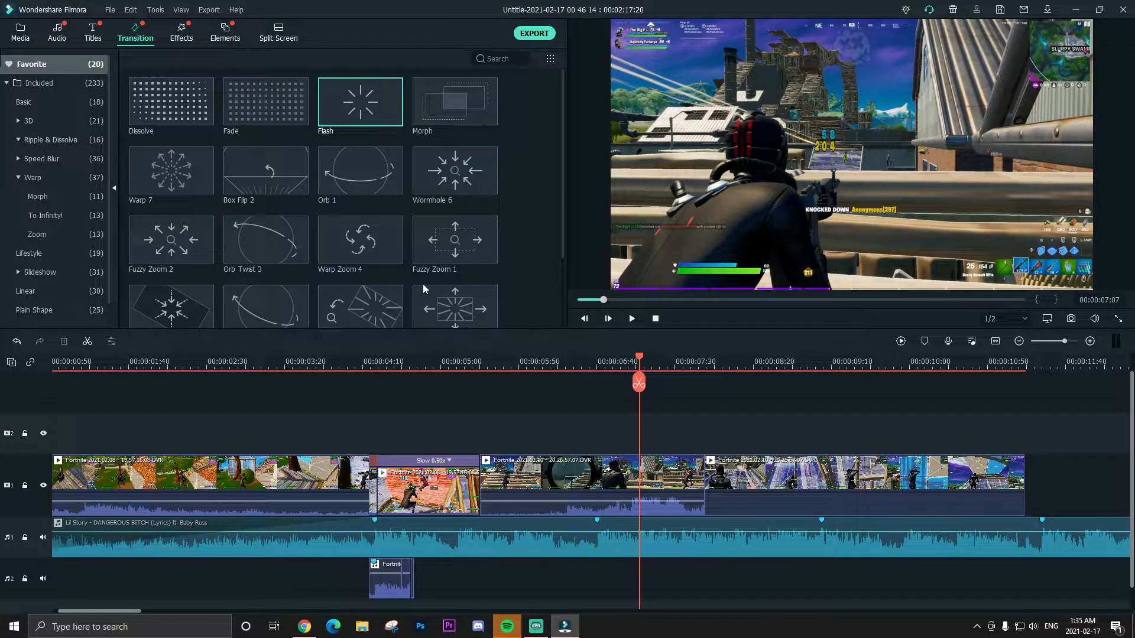
Preview the Morph transition and apply it at the start of the sniper clip
left_click(443, 104)
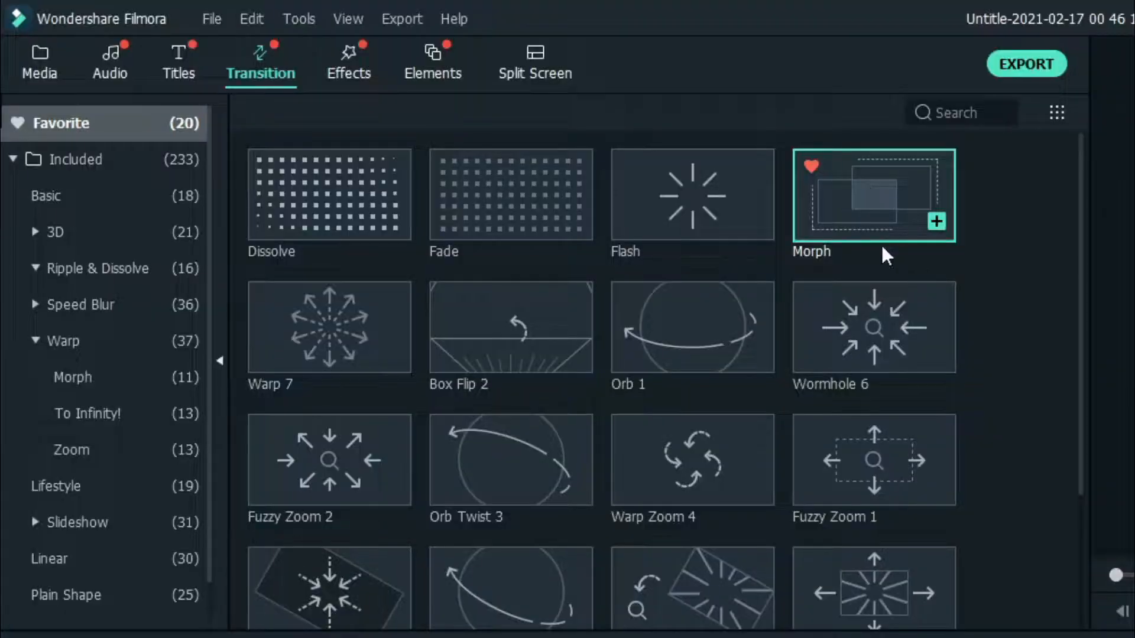
mouse_move(875, 207)
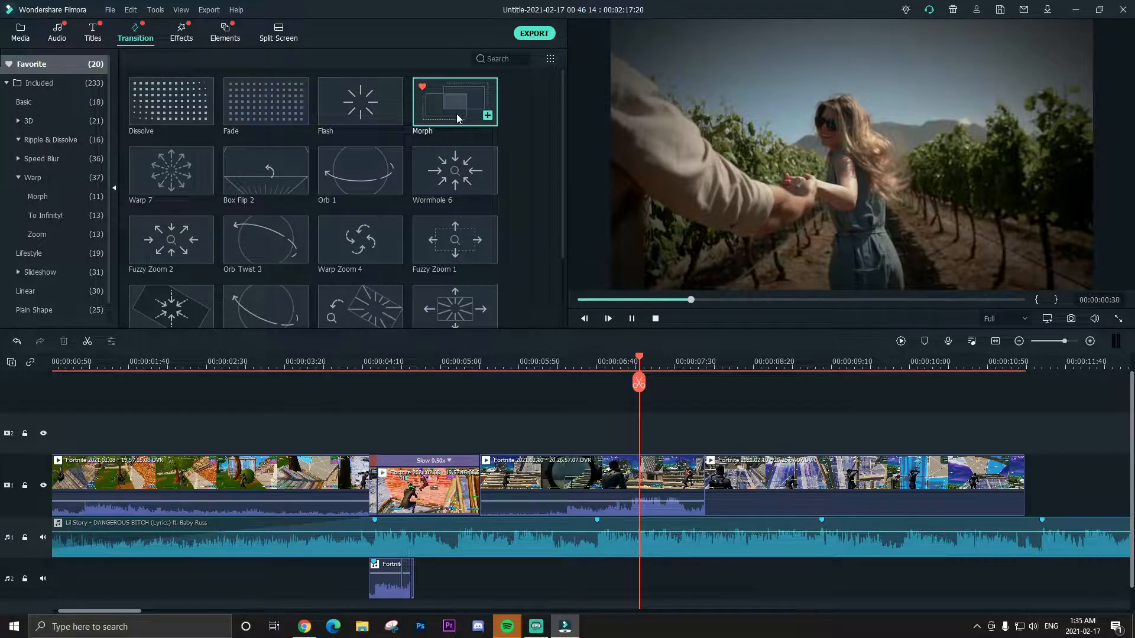
left_click_drag(455, 102, 520, 488)
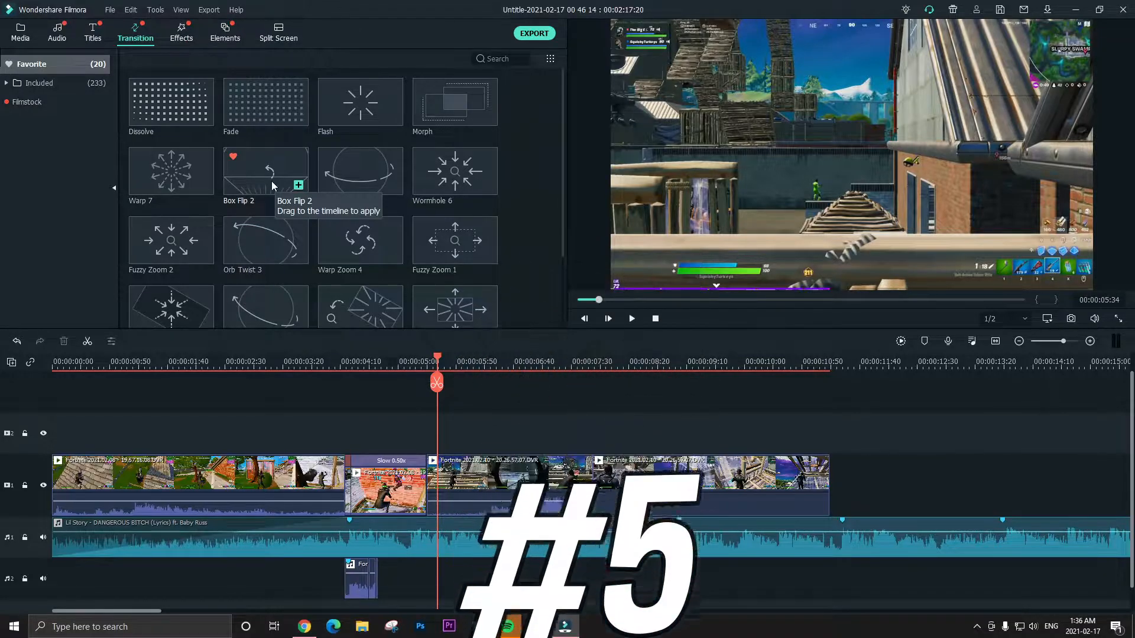
Browse the included 3D transitions, return to the favorites and add Box Flip 2 to the montage clips
left_click(8, 85)
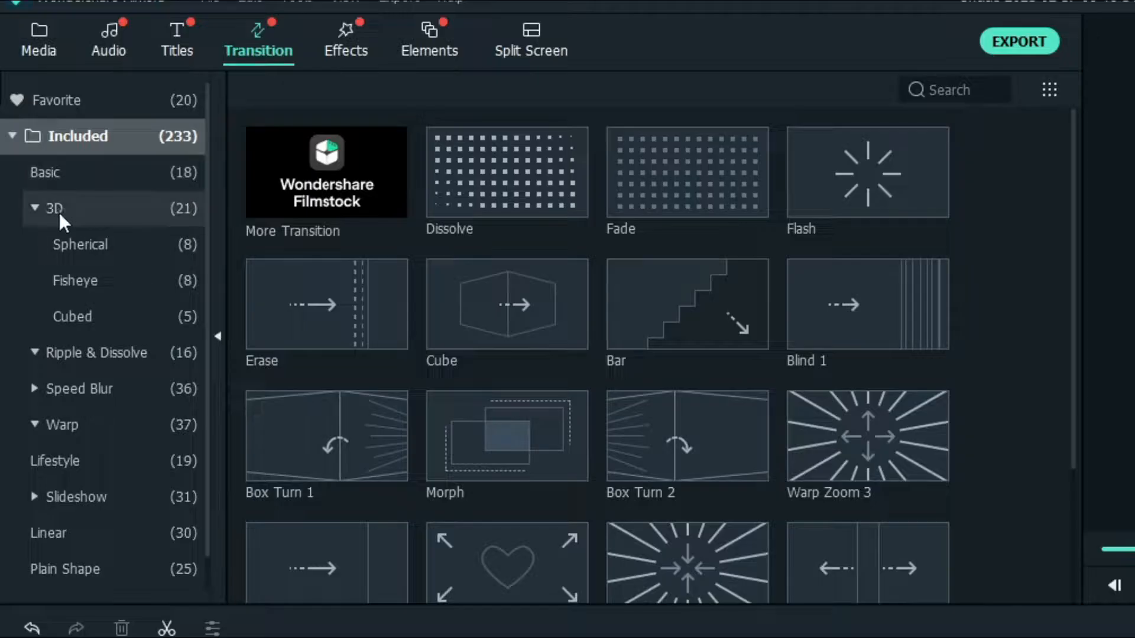
left_click(81, 208)
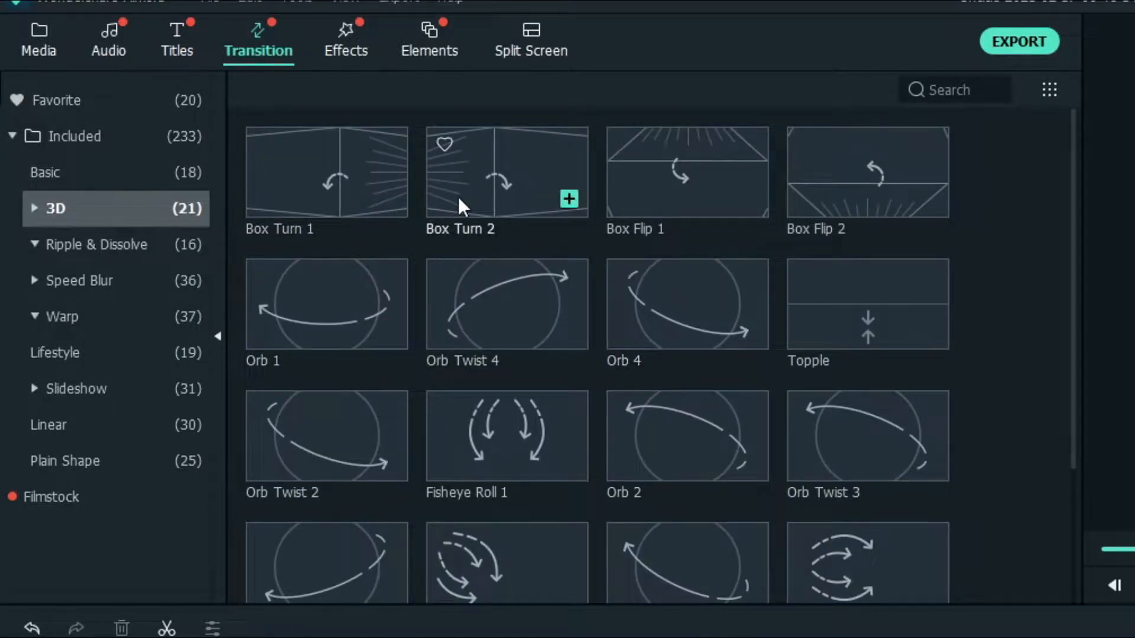
left_click(93, 136)
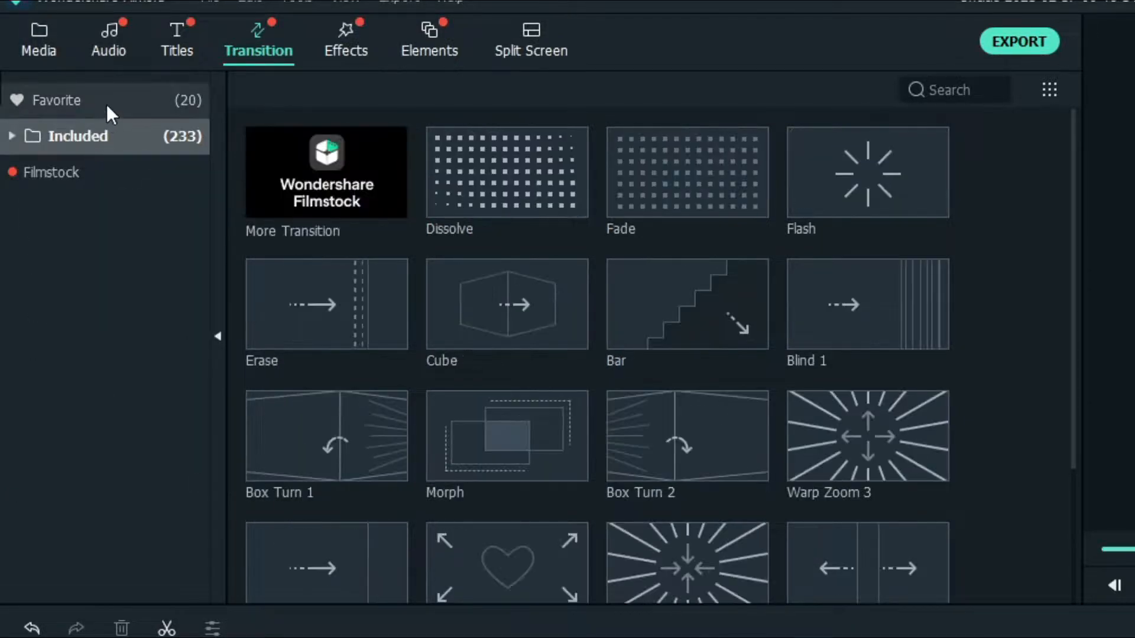
left_click(107, 102)
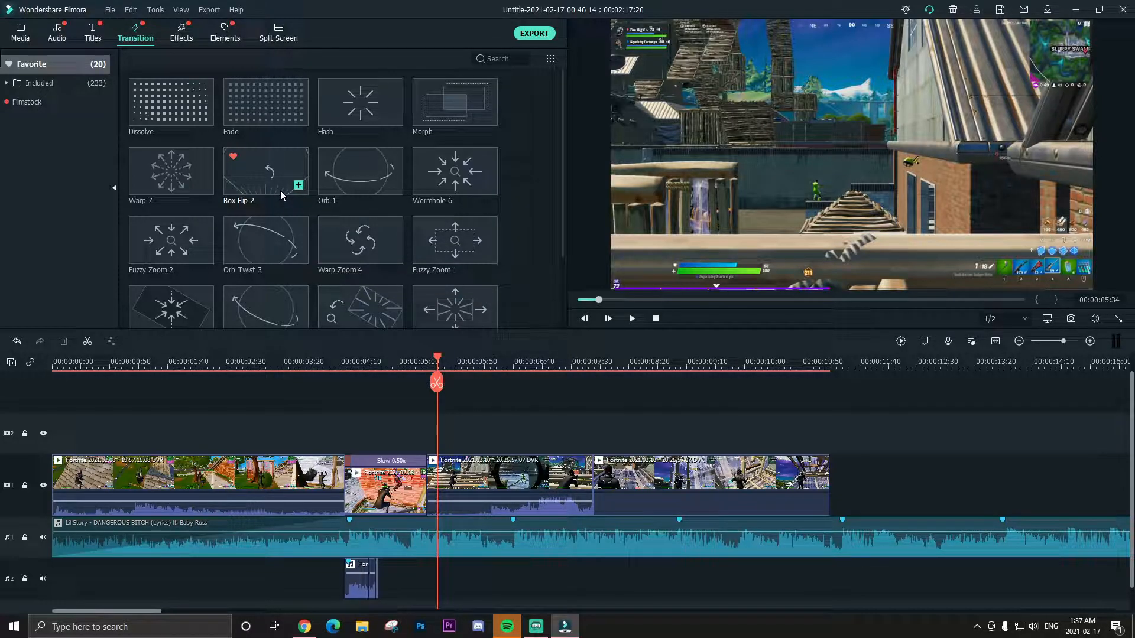
left_click_drag(280, 190, 577, 507)
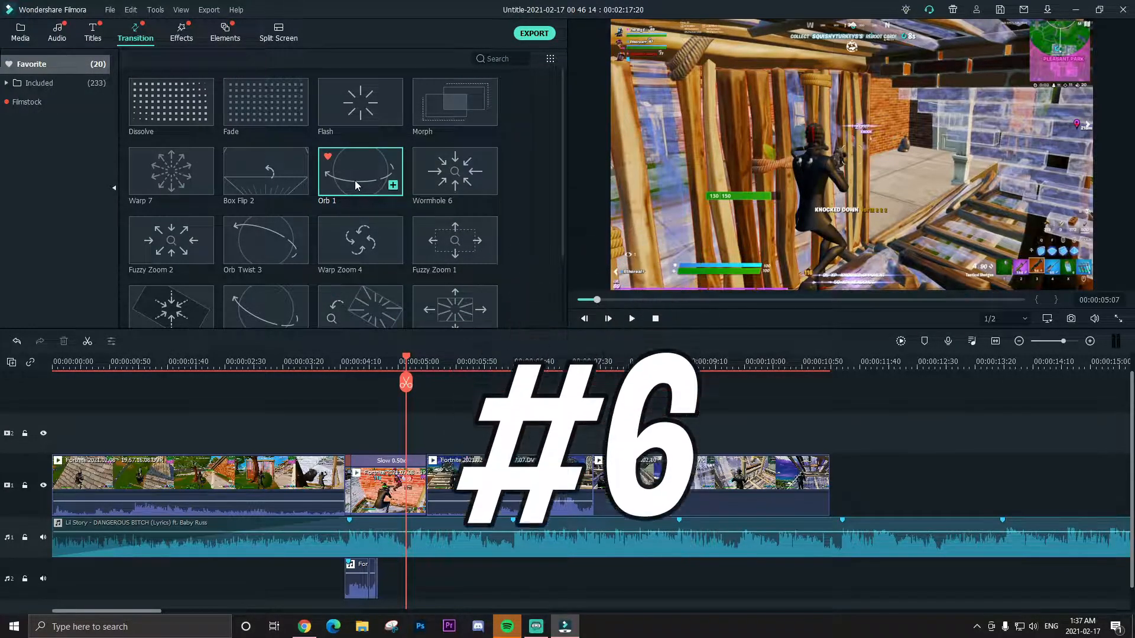
Apply the Orb 1 transition at the cut between the slow-motion clip and the sniper clip, and play it back
left_click_drag(356, 185, 413, 486)
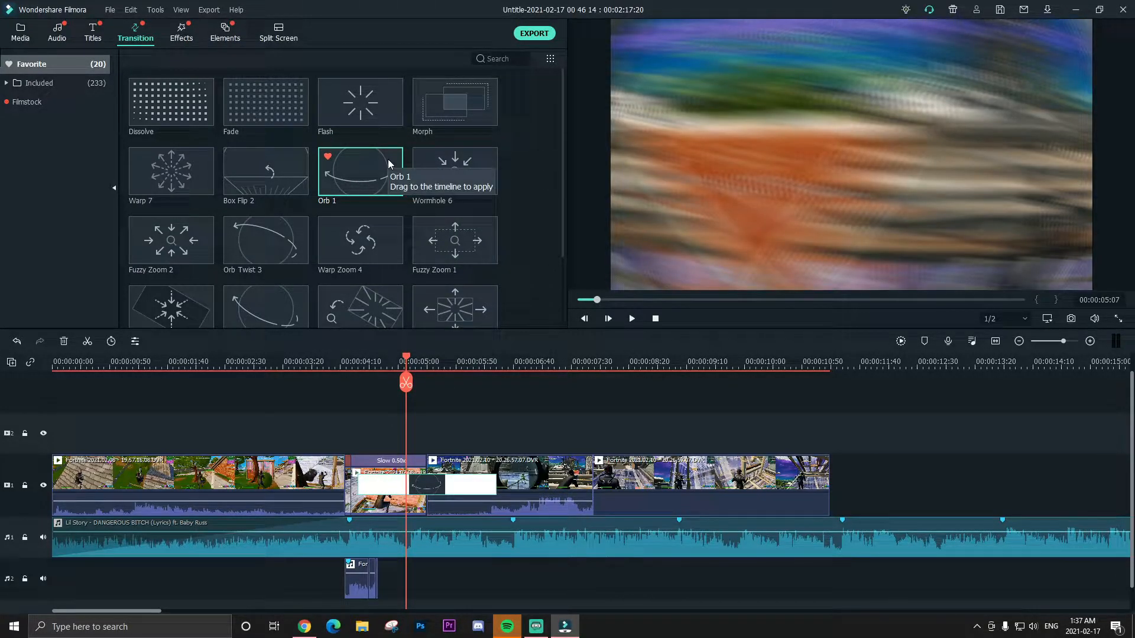
left_click(270, 363)
key("space")
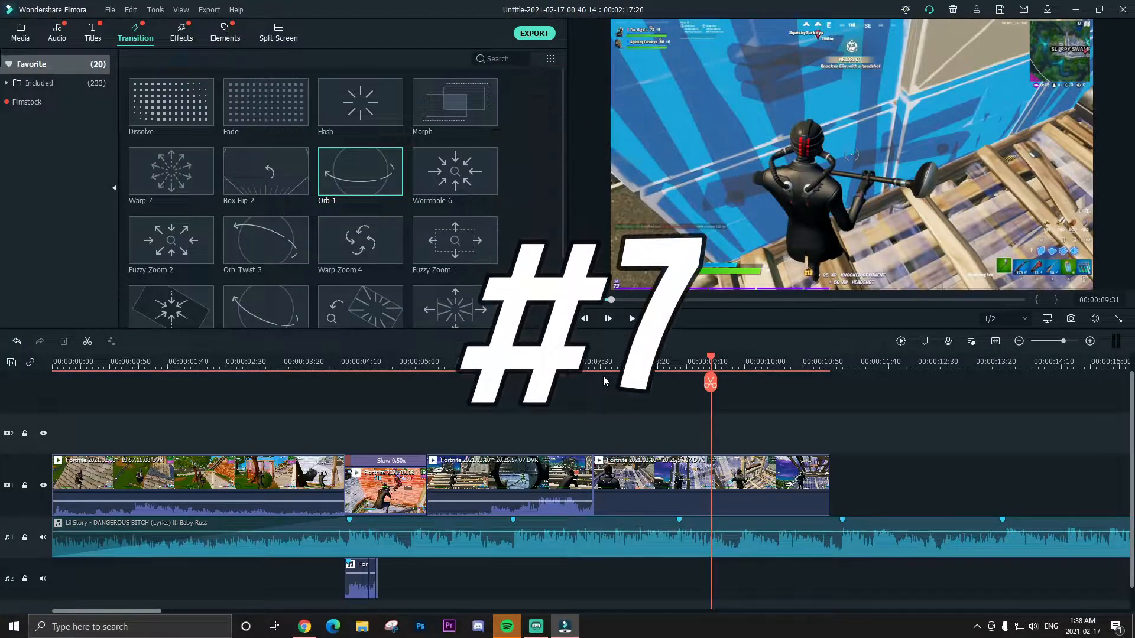
Find Wormhole 1 among the favorites, add it at the cut between the slow-motion clip and the sniper clip, and shorten it
scroll(183, 280, "down", 3)
scroll(272, 254, "up", 3)
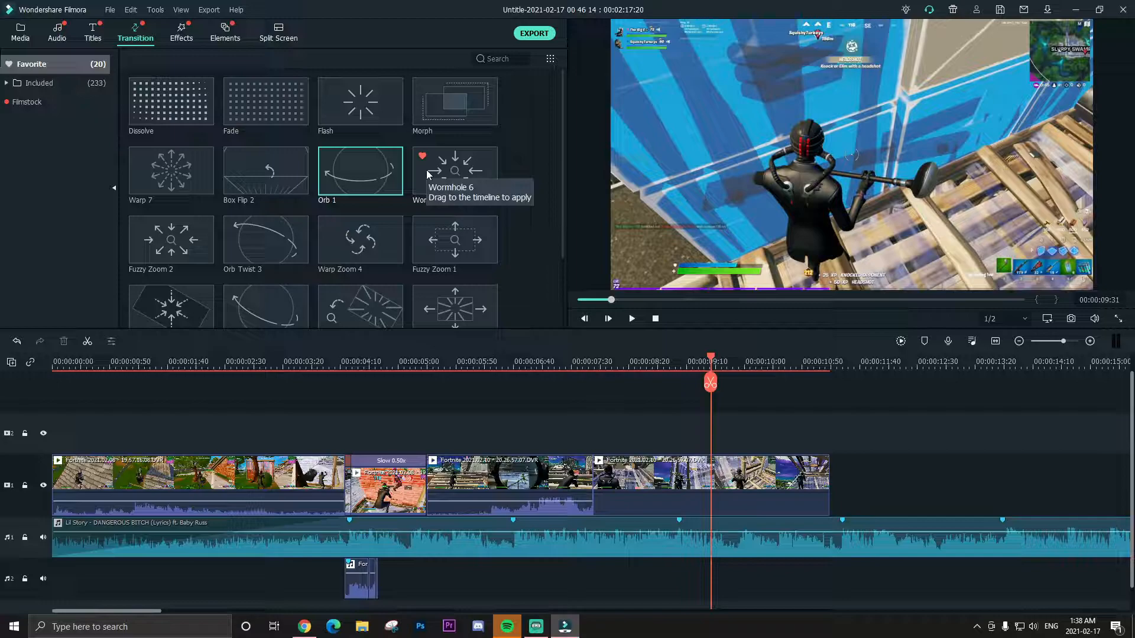
scroll(379, 201, "down", 1)
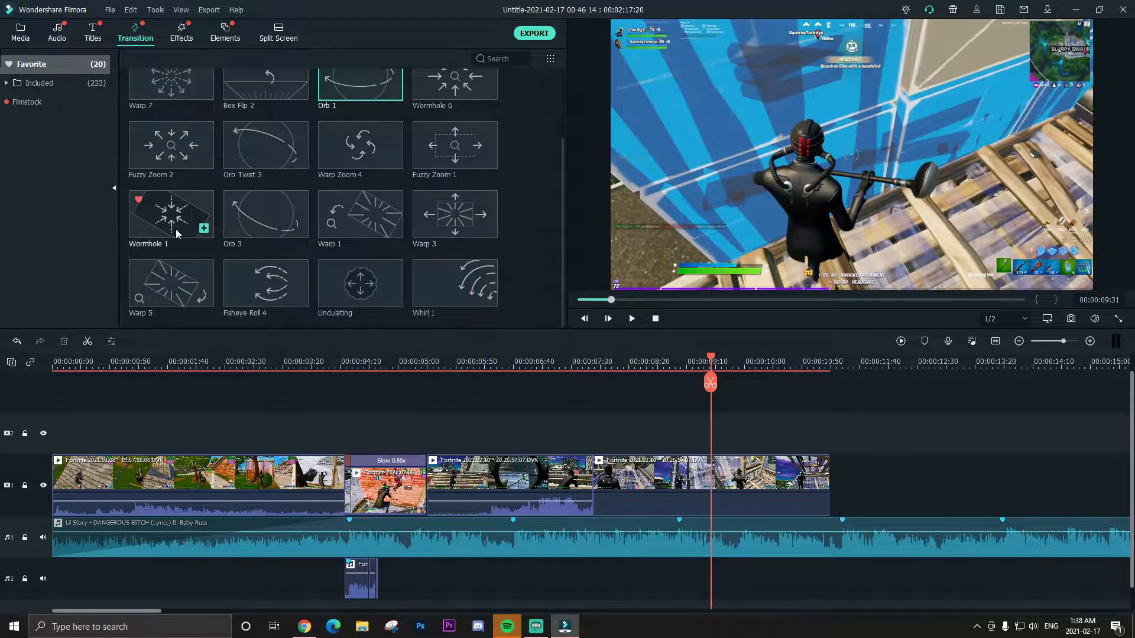
scroll(414, 254, "up", 1)
scroll(171, 289, "down", 1)
left_click_drag(171, 222, 418, 474)
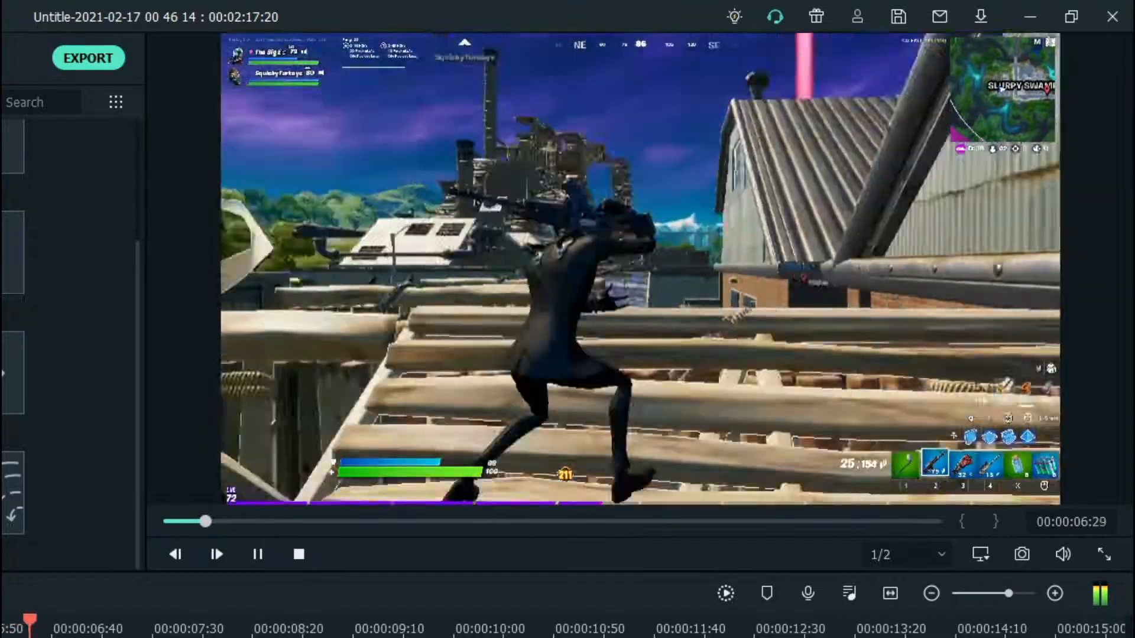
Stop the playback, scrub through the Wormhole 1 transition and return the playhead to the slow-motion clip
key("space")
left_click(407, 377)
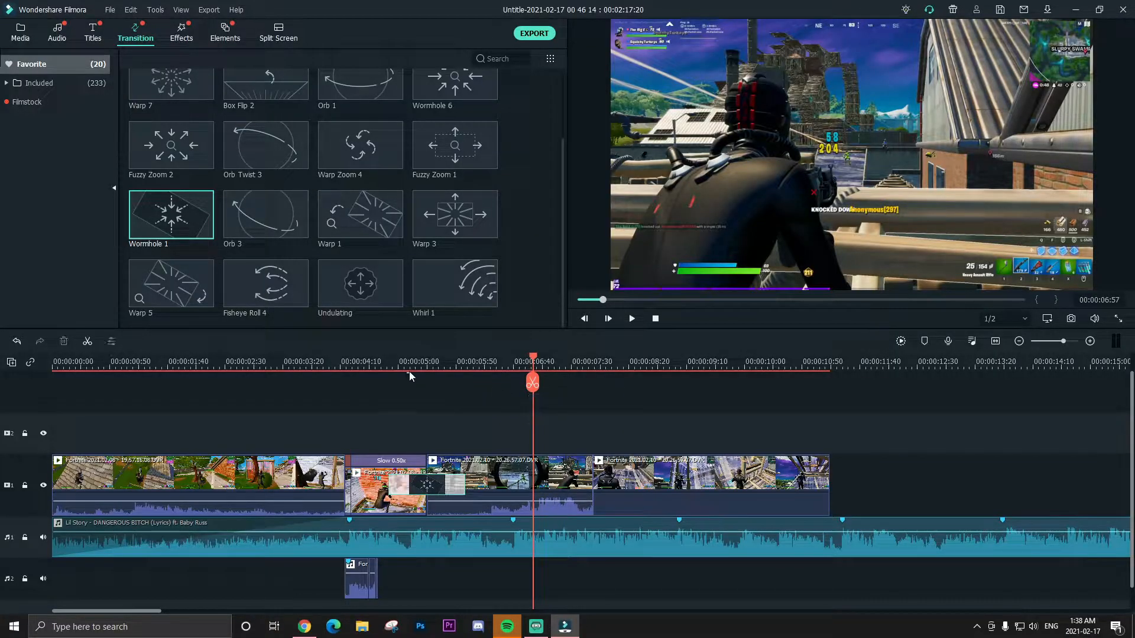
left_click(415, 358)
left_click_drag(416, 362, 453, 380)
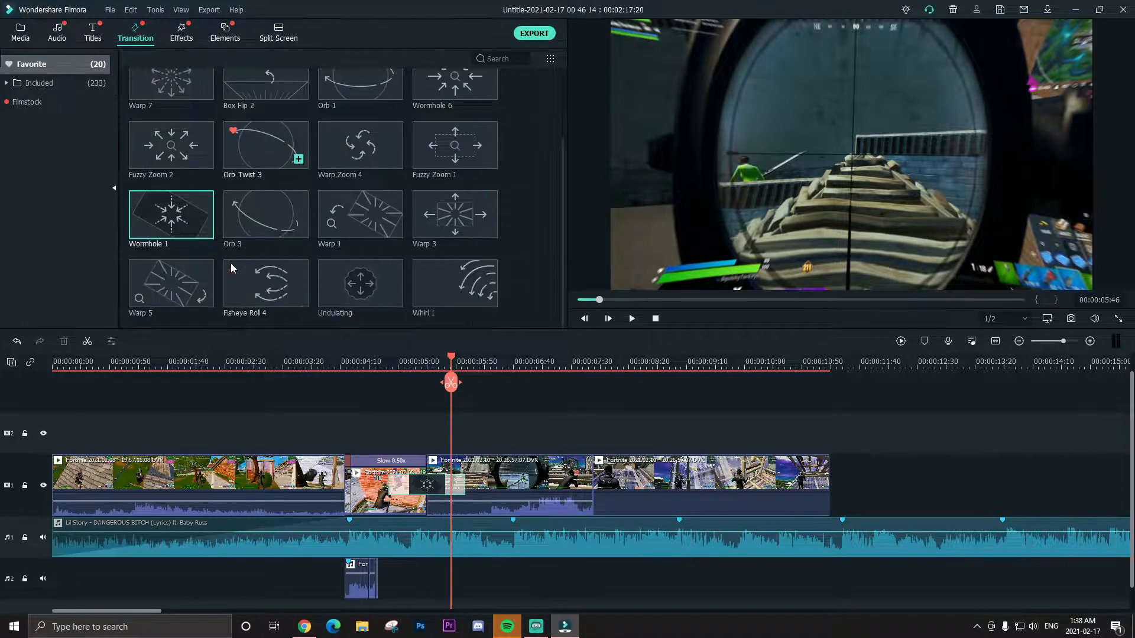
left_click(372, 362)
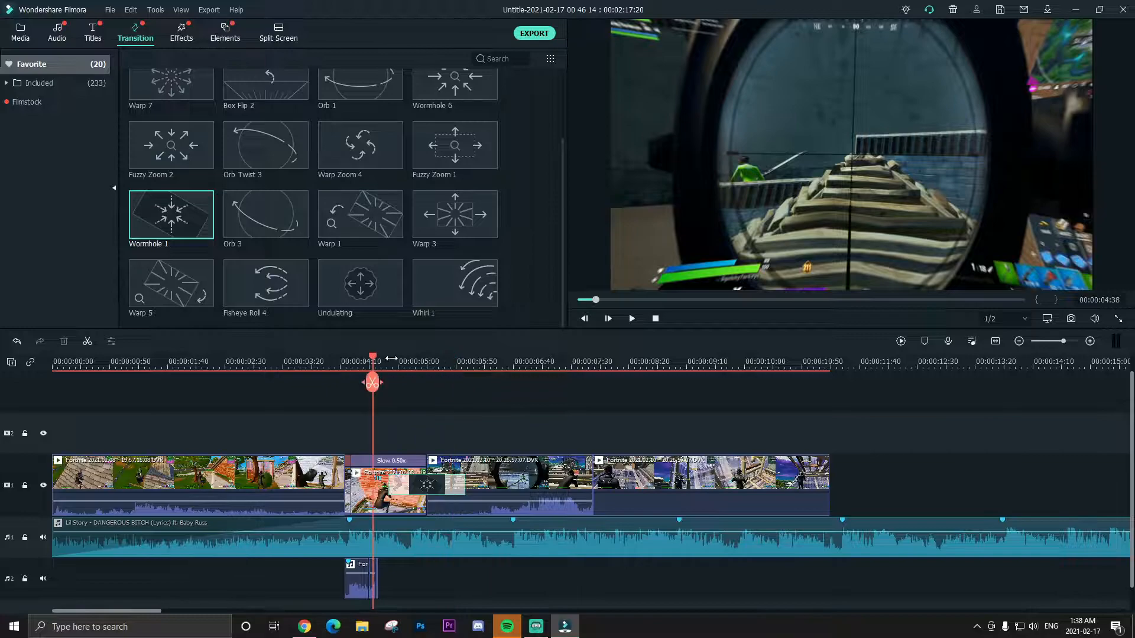
Replace Wormhole 1 with Wormhole 6 at the cut between the slow-motion and sniper clips, play it back and return to the slow-motion clip
key("space")
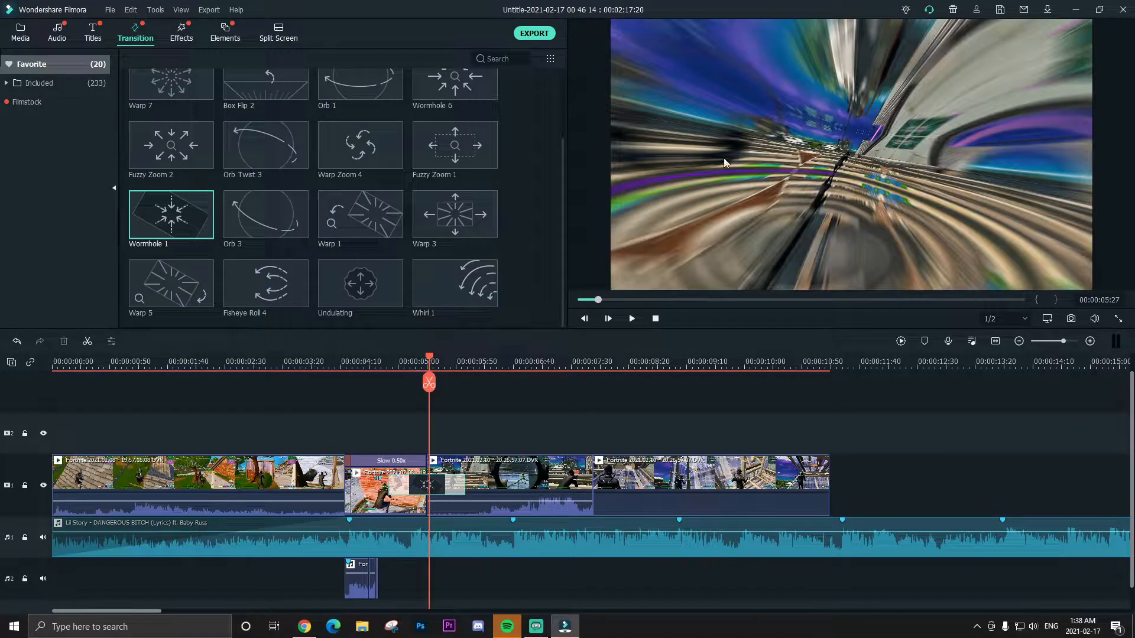
left_click(430, 487)
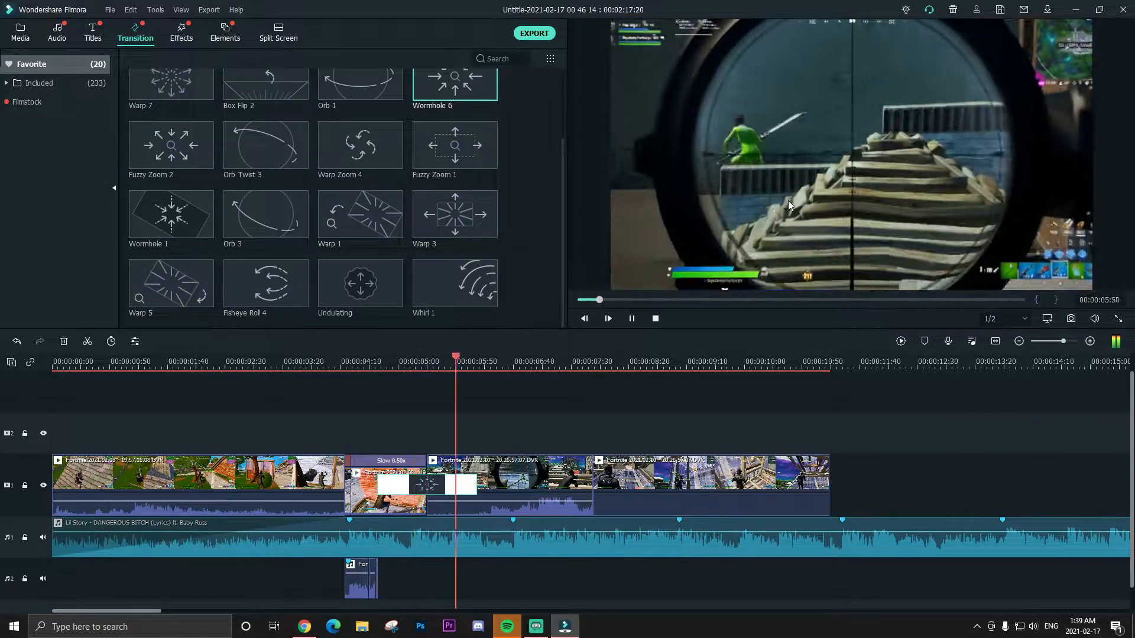
key("space")
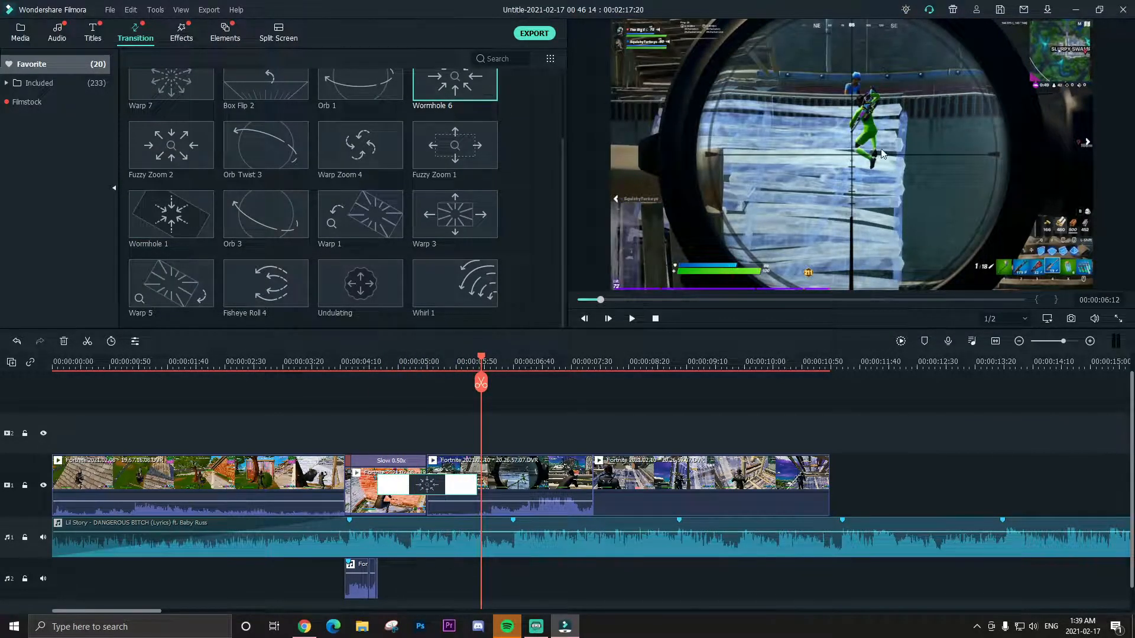
left_click(353, 362)
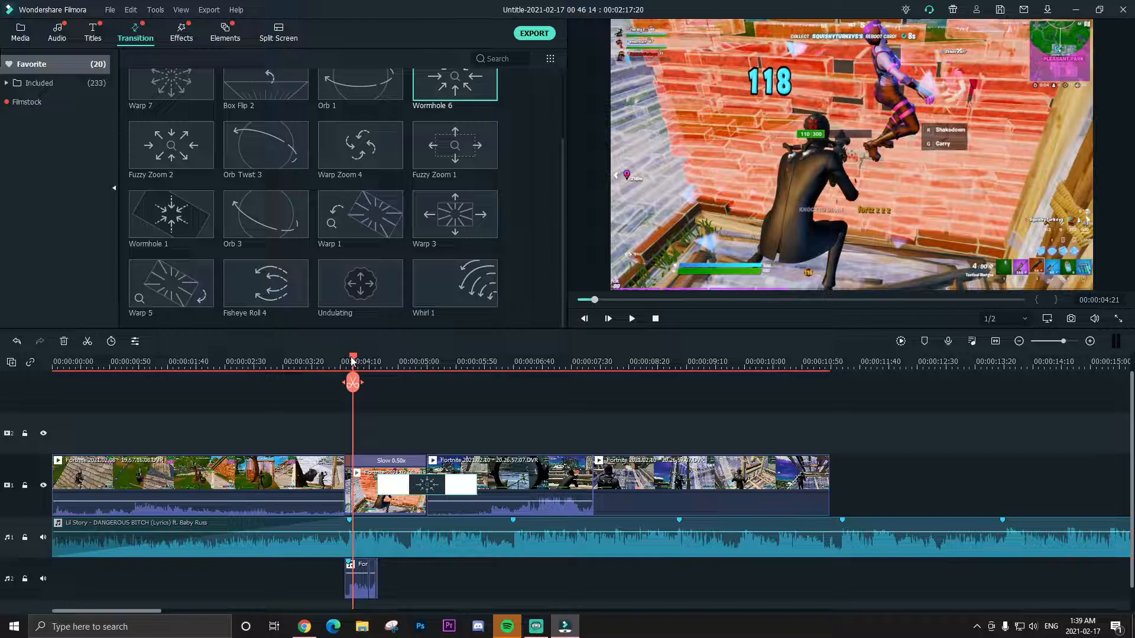
Apply the Orb Twist 3 transition from the favorites at the cut between the slow-motion clip and the sniper clip, and play it back
scroll(266, 242, "up", 2)
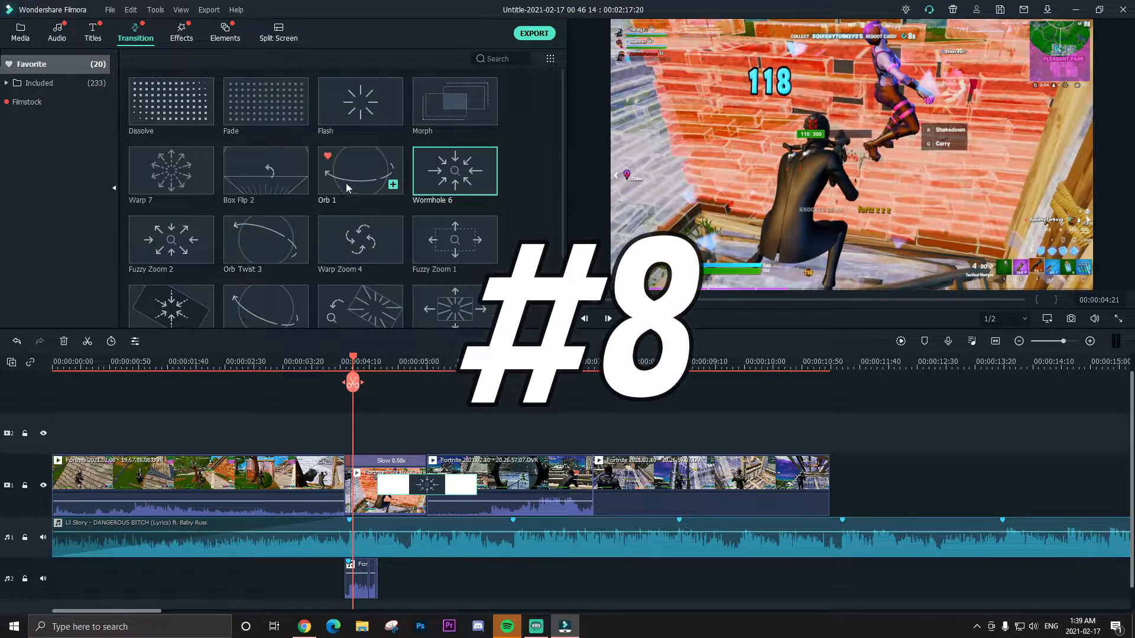
left_click_drag(256, 271, 447, 395)
left_click_drag(424, 482, 450, 494)
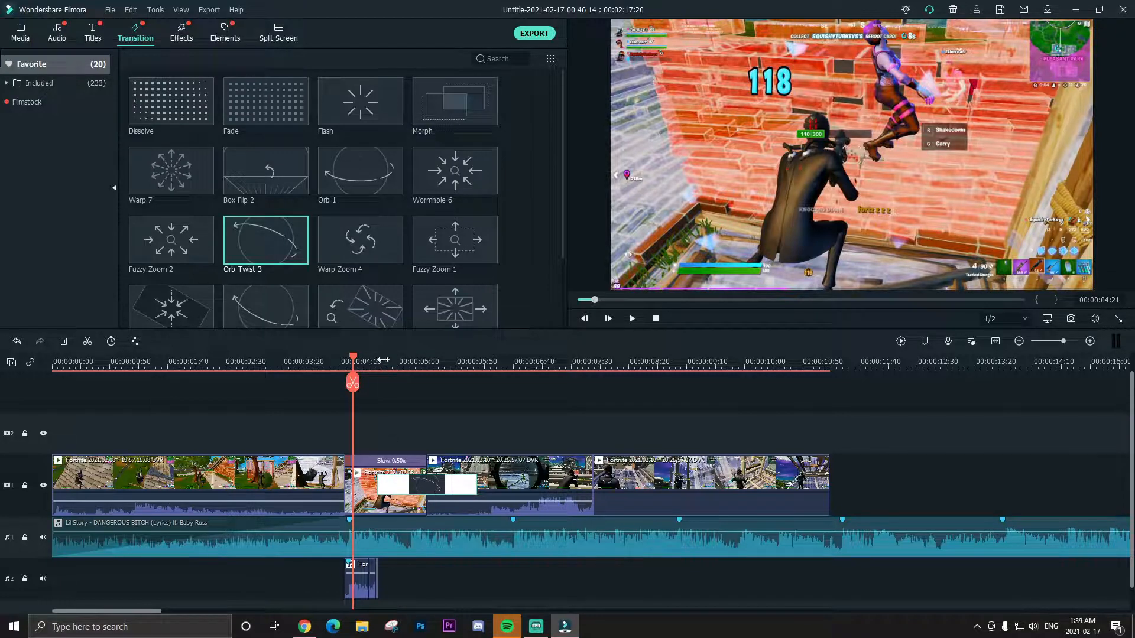
key("space")
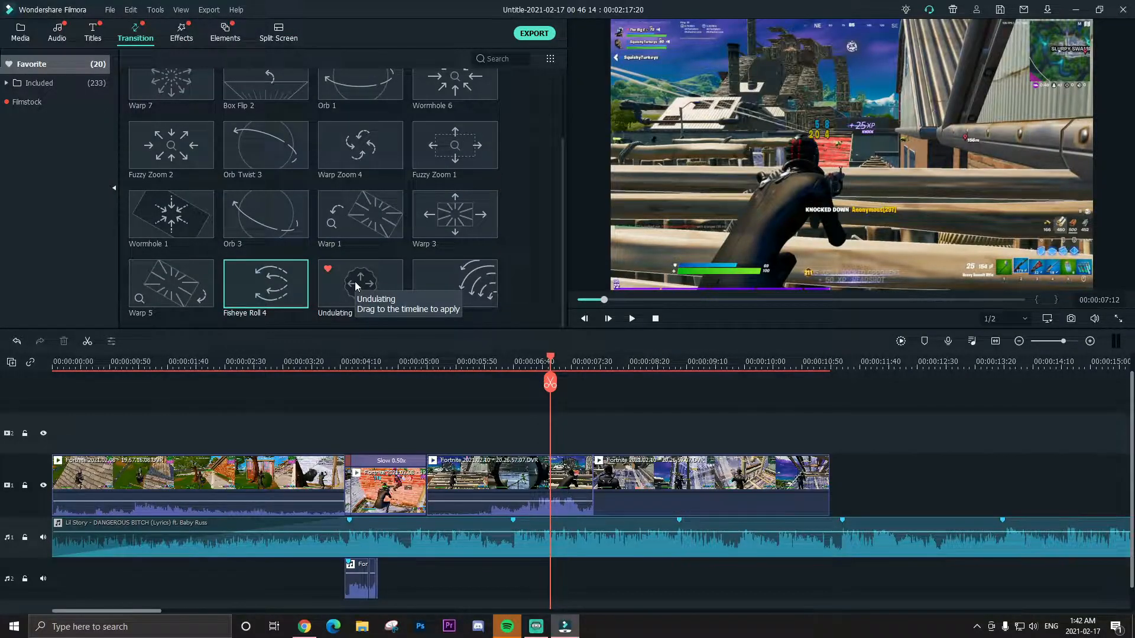
Try the Undulating transition at the cut between the slow-motion clip and the sniper clip, and preview Whirl 1 from the favorites
left_click_drag(355, 286, 428, 487)
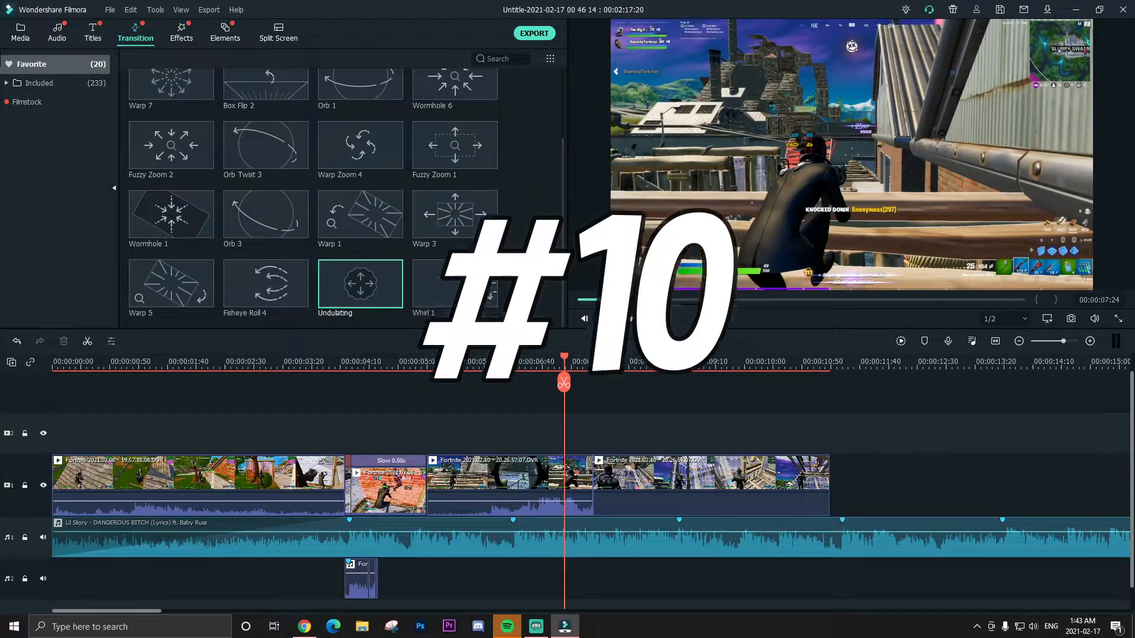
scroll(434, 304, "up", 2)
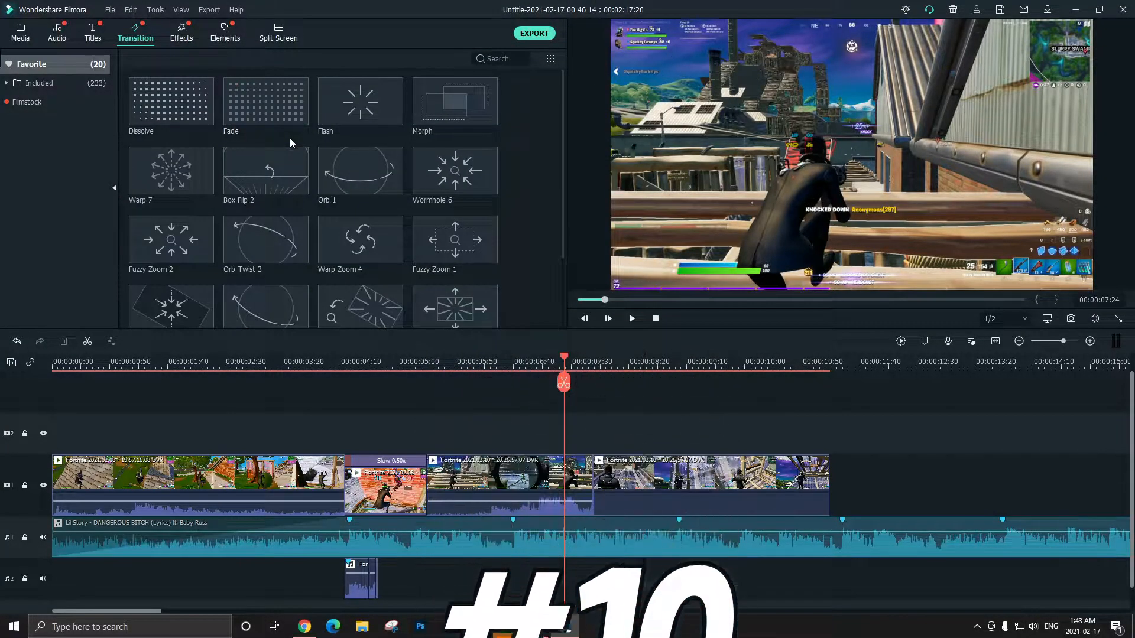
scroll(292, 139, "down", 2)
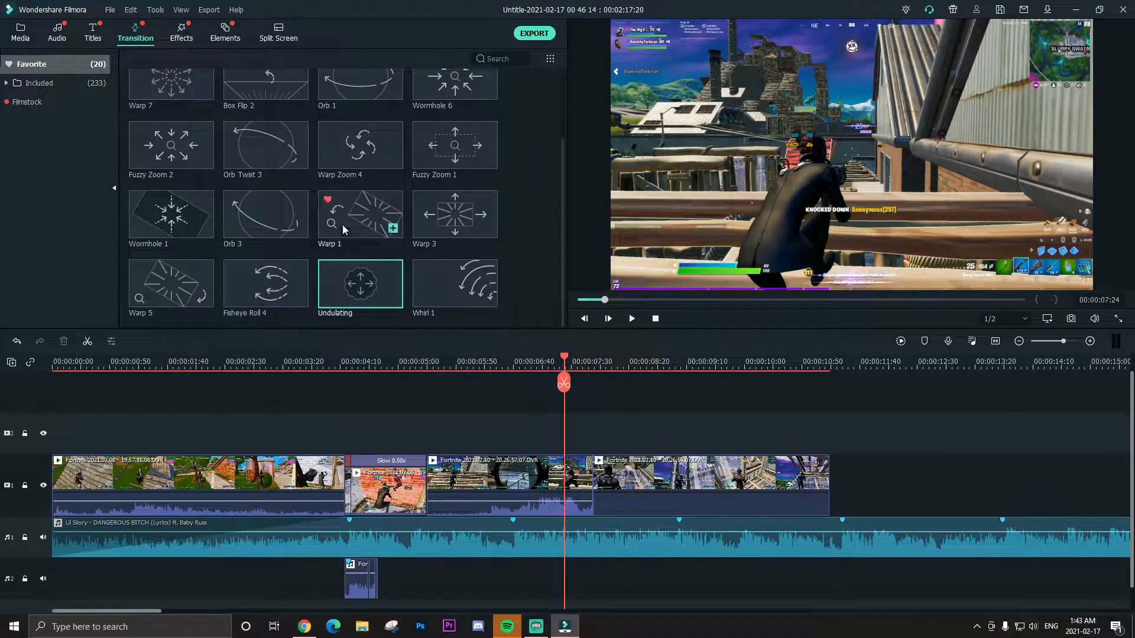
double_click(444, 298)
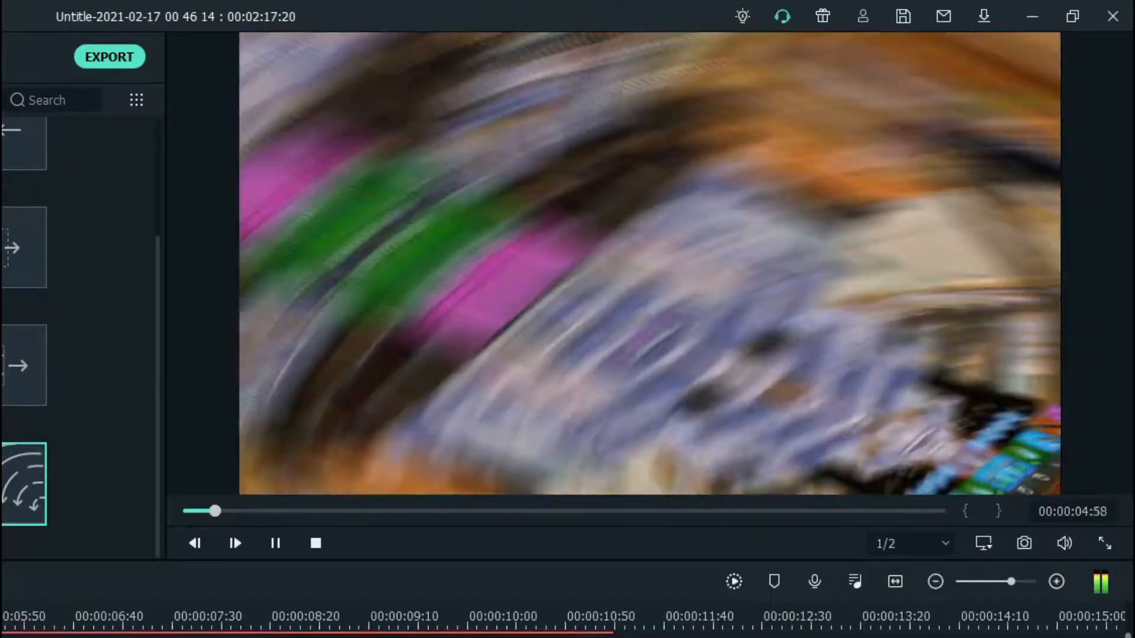